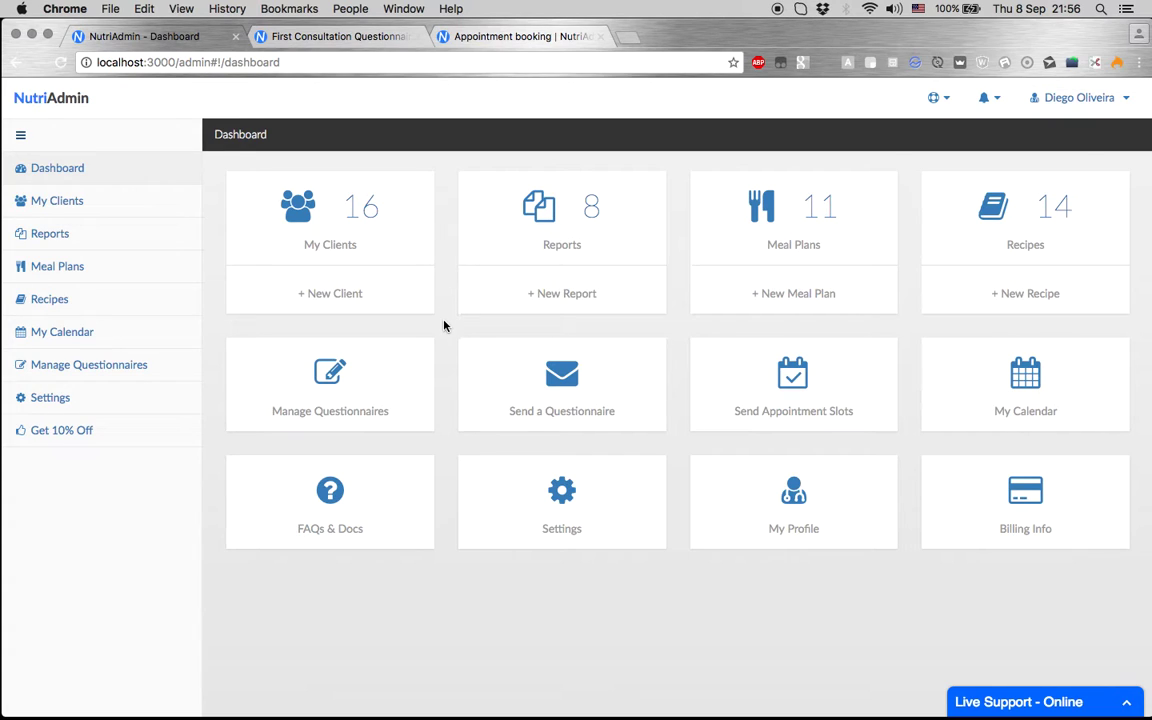
left_click(347, 228)
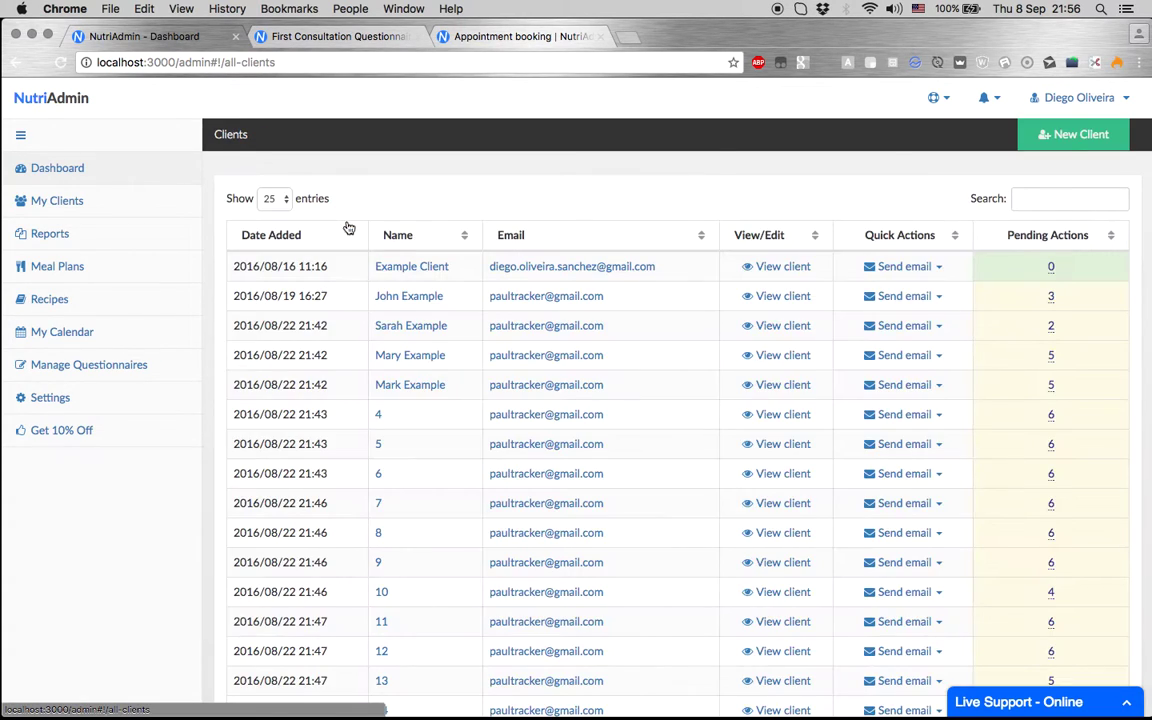
left_click(412, 270)
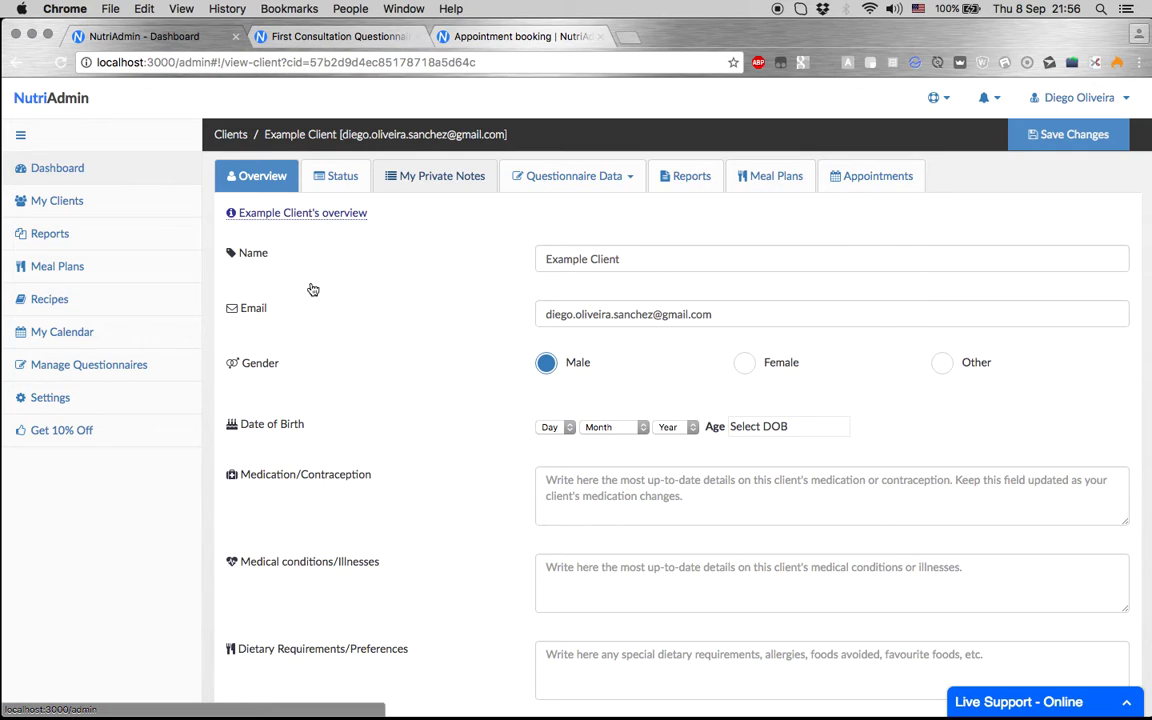
Open the client's private notes and review Functional Medicine Matrix and Diet Recommendations down to Follow Up.
left_click(442, 176)
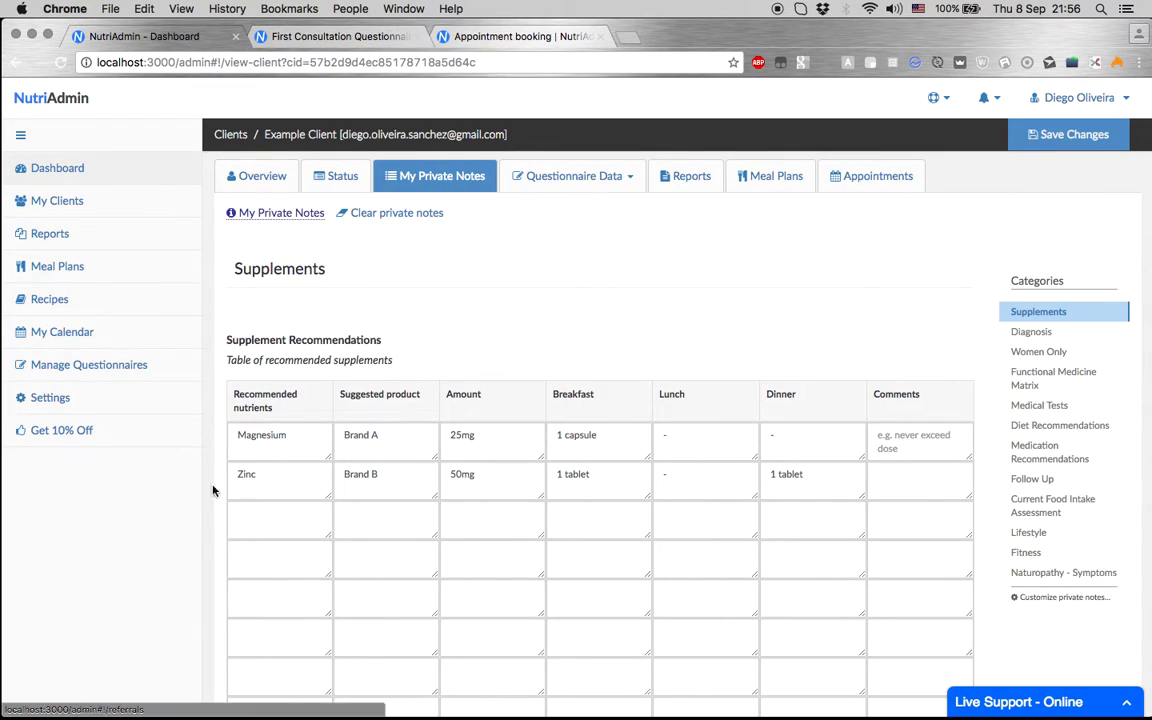
scroll(217, 531, "down", 2)
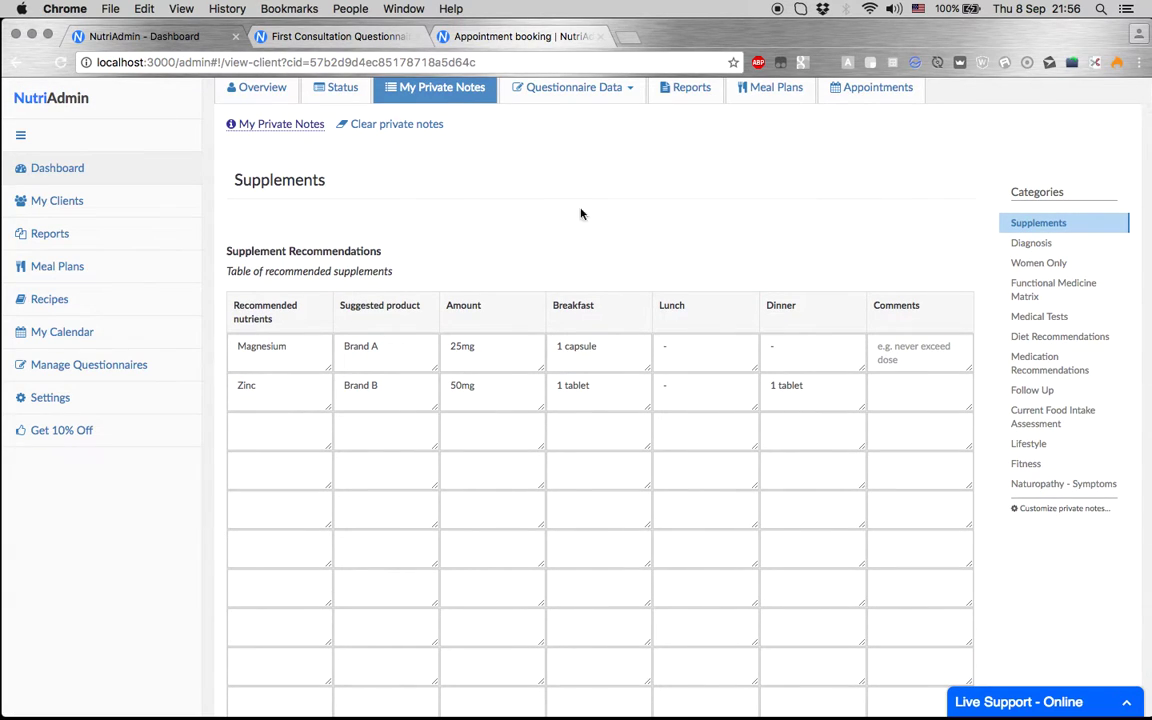
scroll(619, 356, "down", 2)
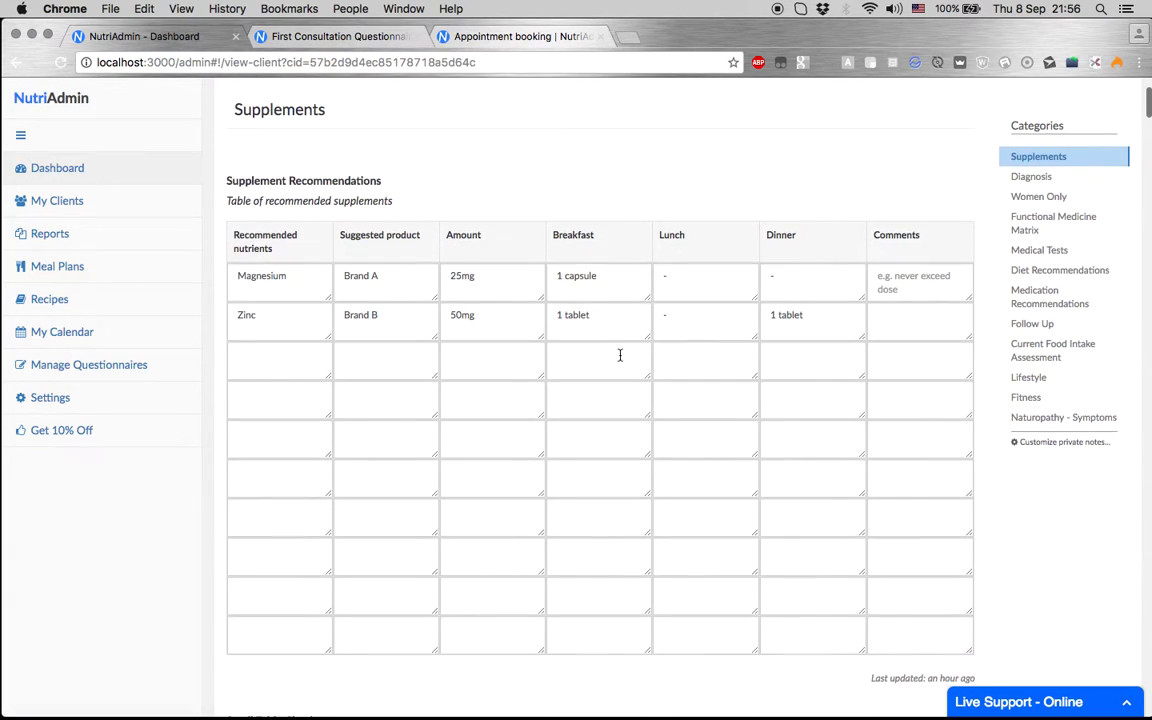
left_click(1062, 221)
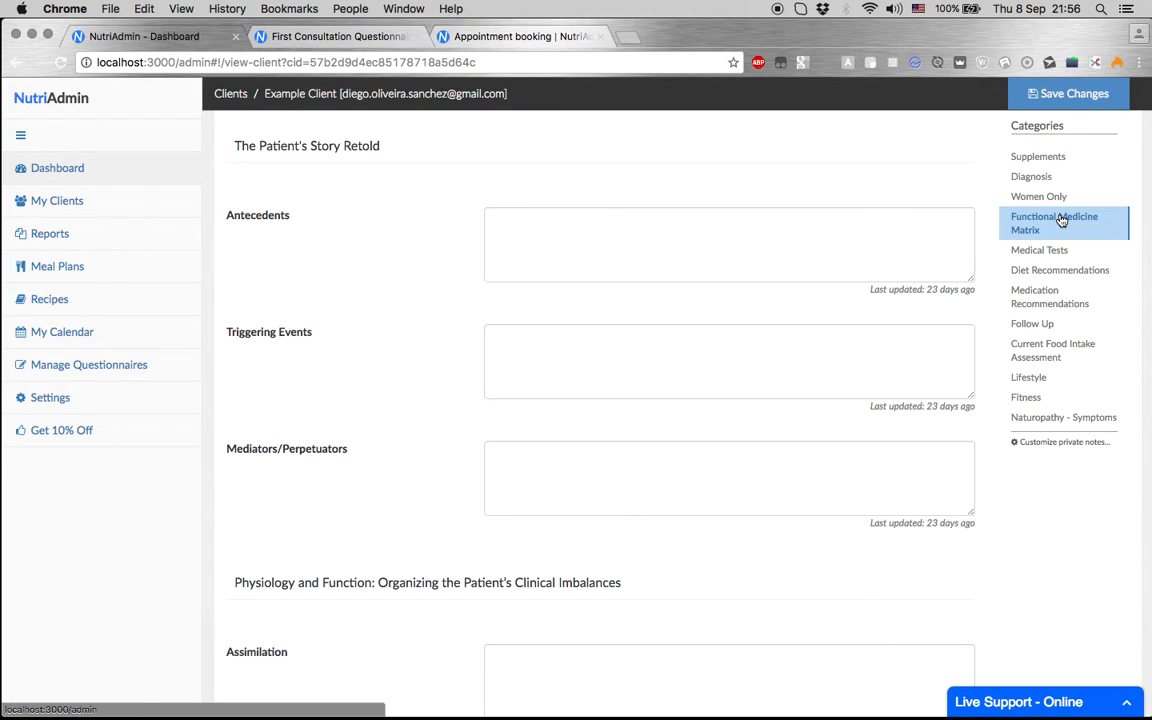
left_click(1060, 269)
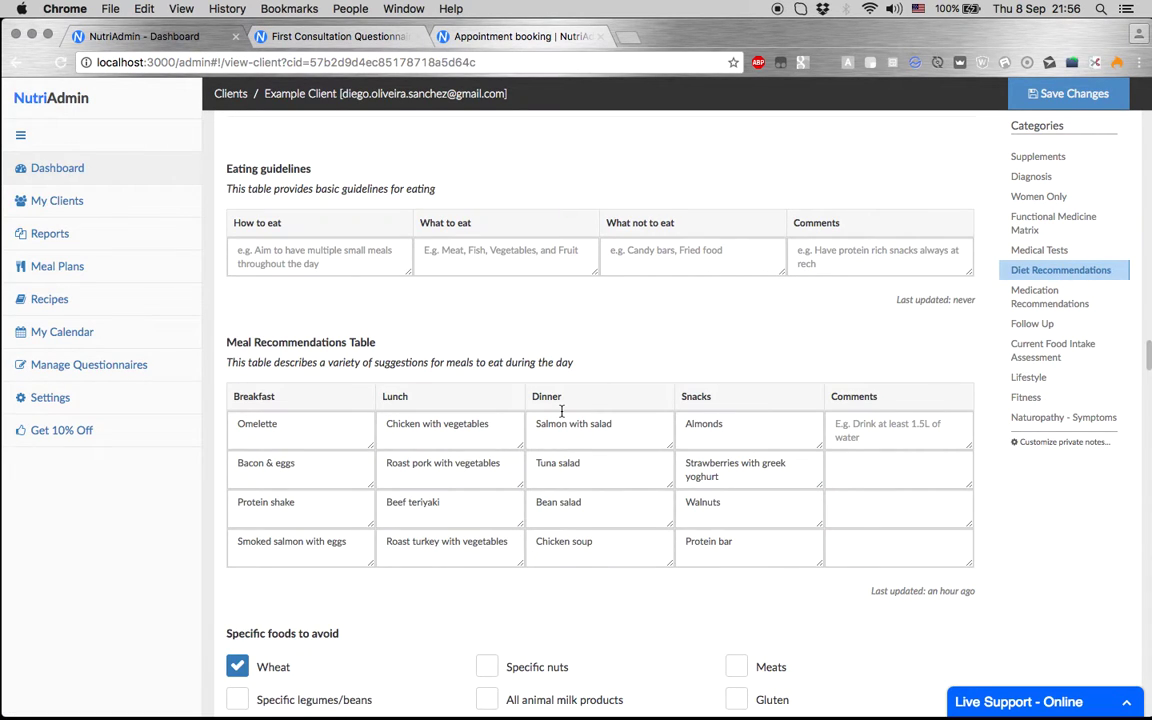
scroll(562, 410, "down", 5)
scroll(412, 618, "down", 15)
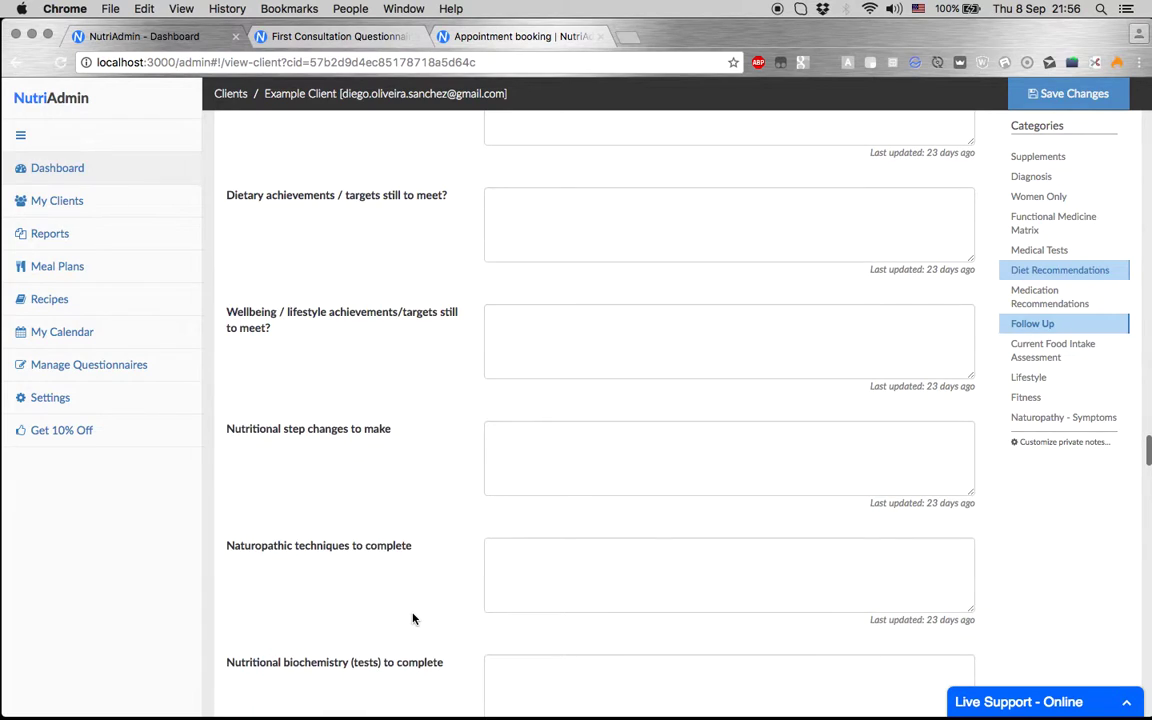
Return to the Dashboard, then scroll the First Consultation Questionnaire from Personal Details to the Test Table.
left_click(57, 170)
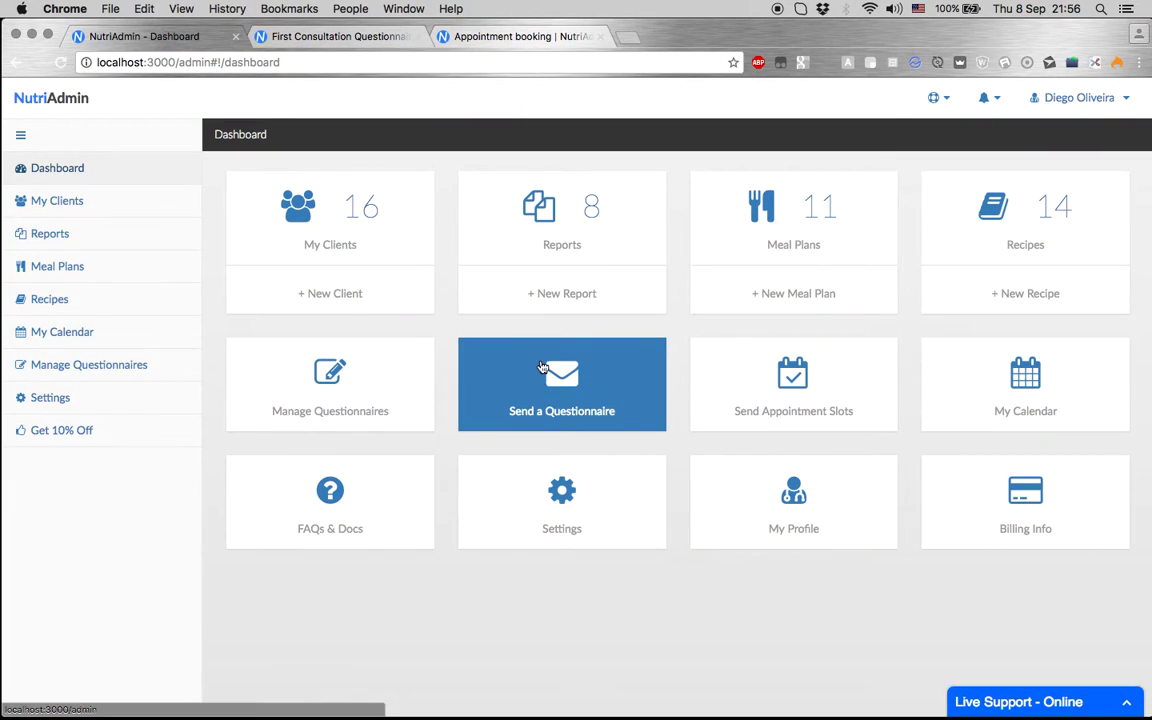
left_click(311, 38)
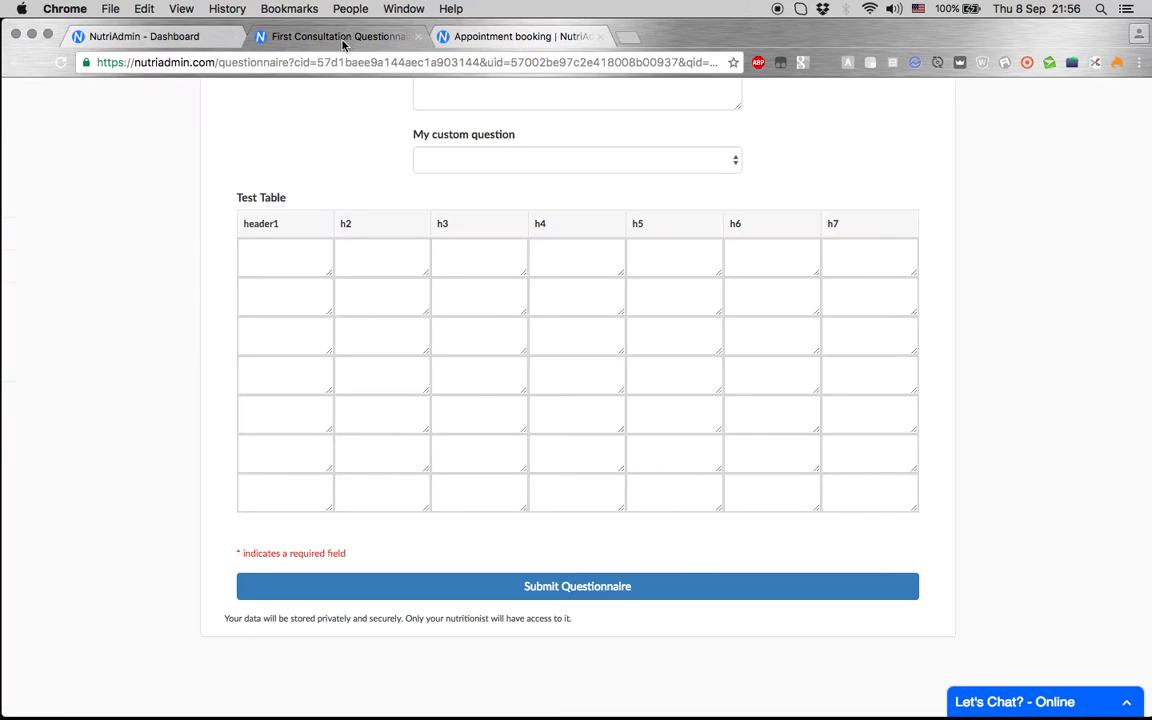
scroll(130, 220, "up", 3)
scroll(130, 220, "up", 10)
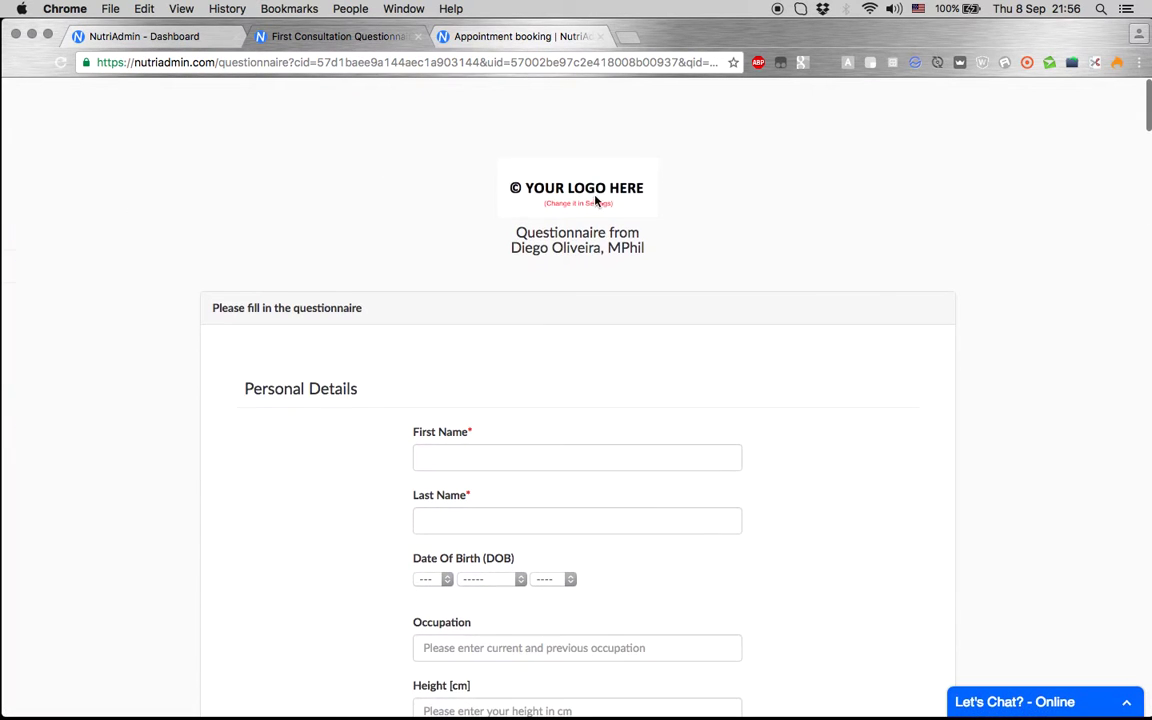
scroll(173, 518, "down", 5)
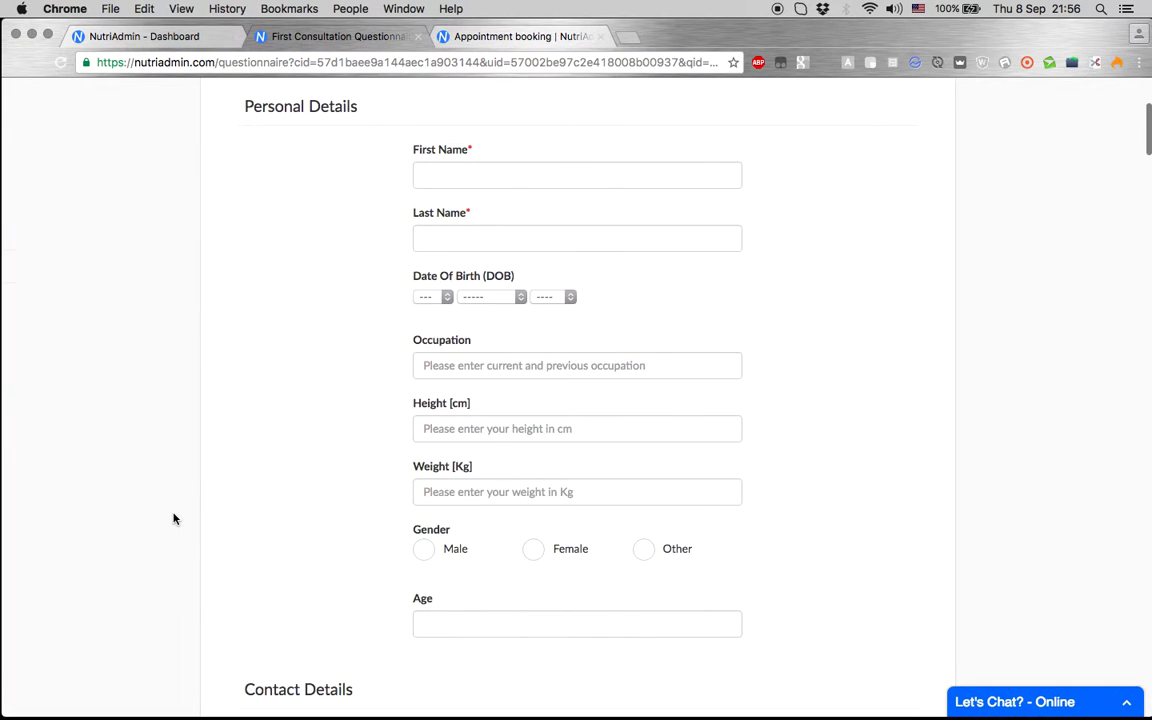
scroll(342, 252, "down", 2)
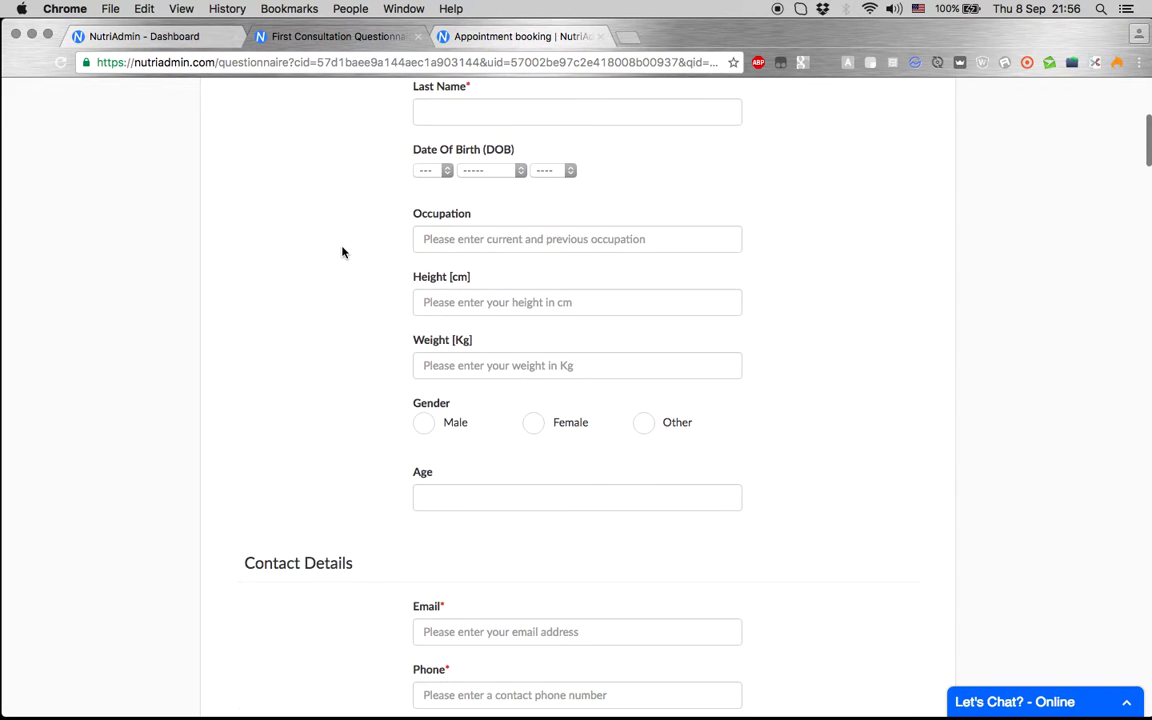
scroll(342, 252, "down", 15)
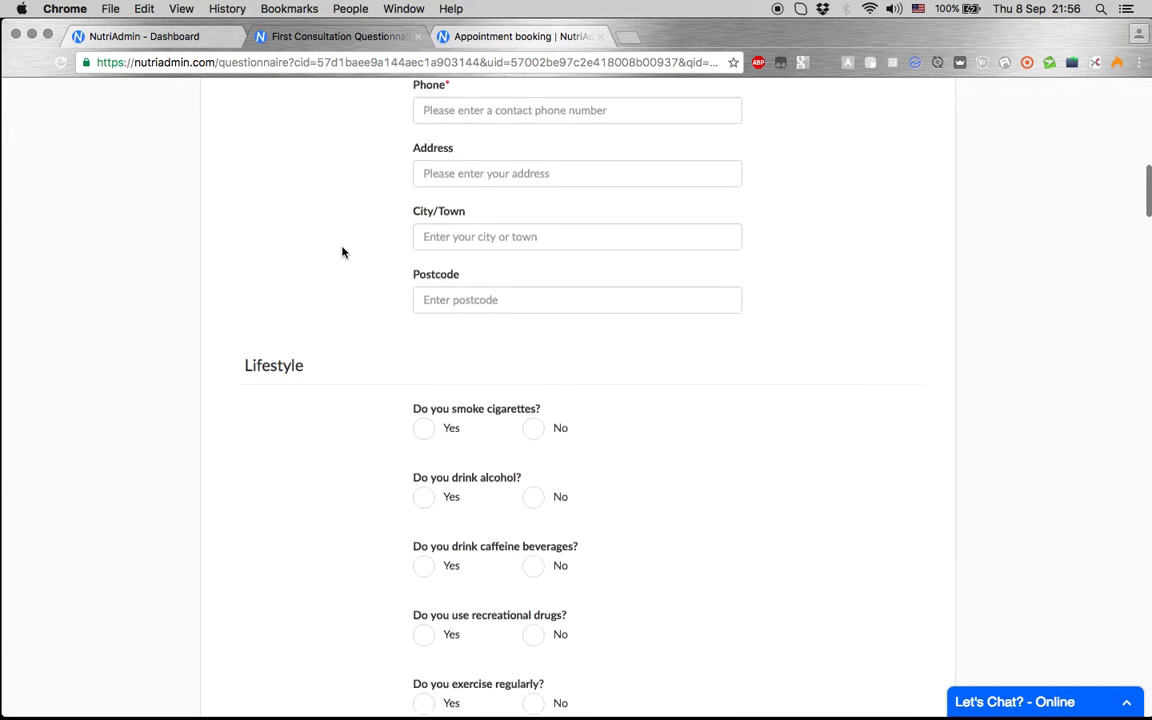
scroll(342, 252, "down", 20)
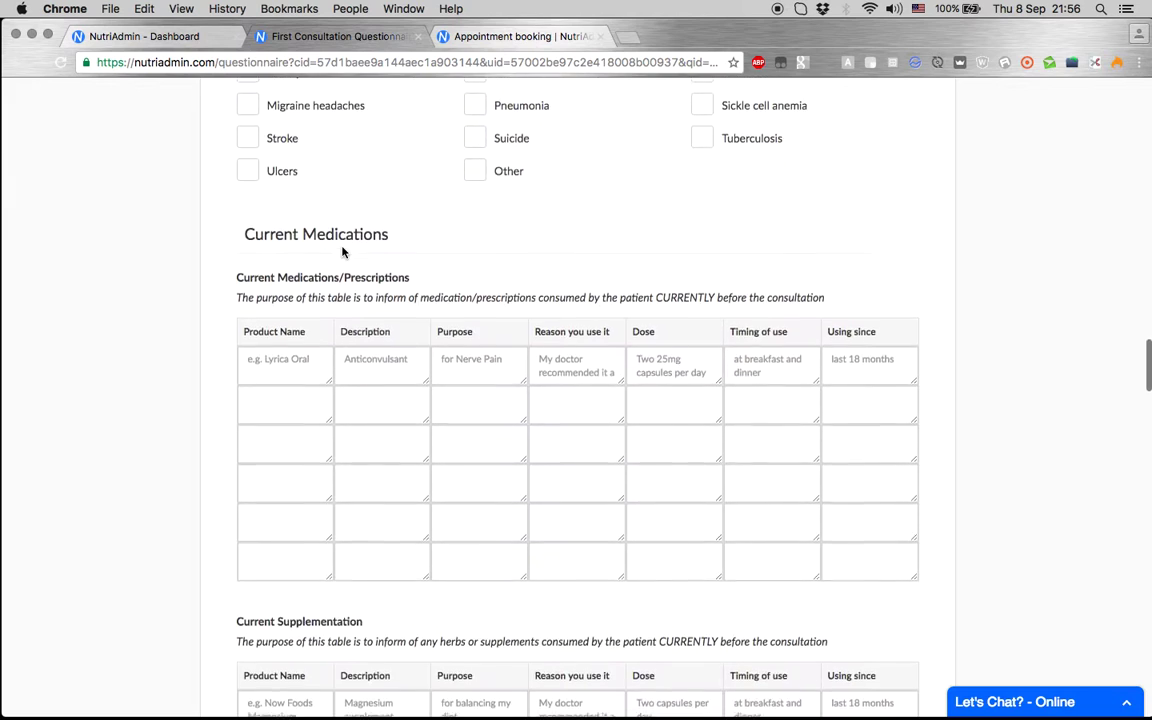
scroll(342, 252, "down", 20)
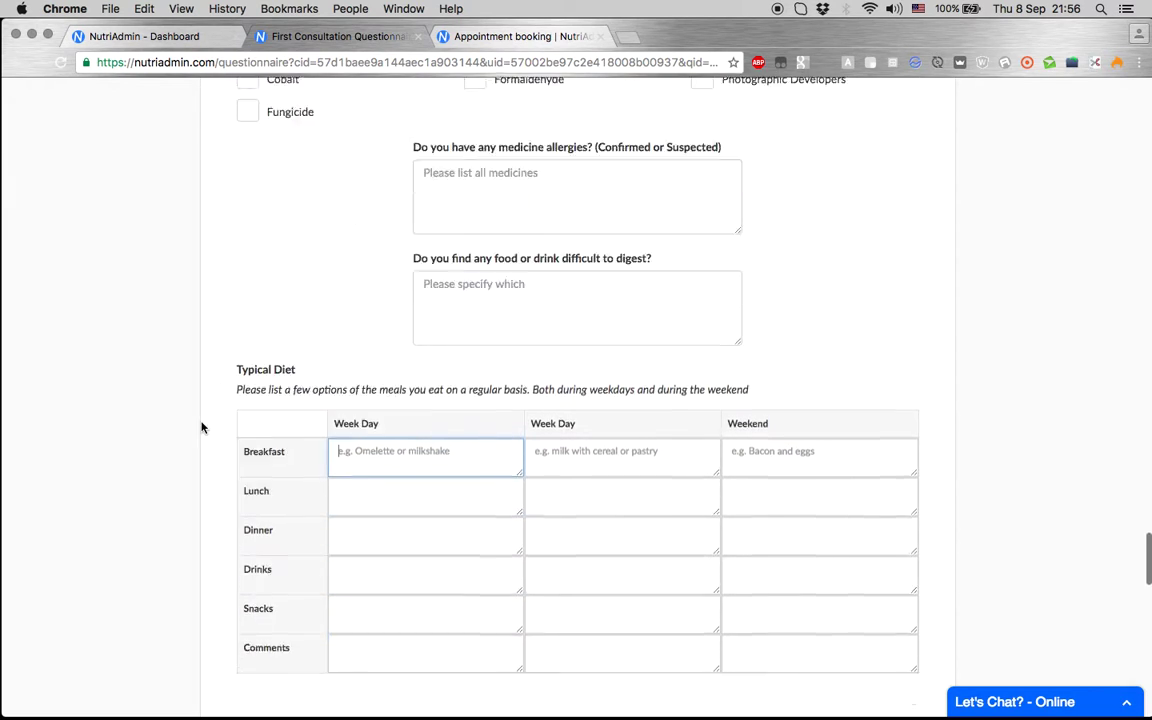
scroll(201, 428, "up", 1)
left_click(383, 393)
scroll(193, 486, "down", 10)
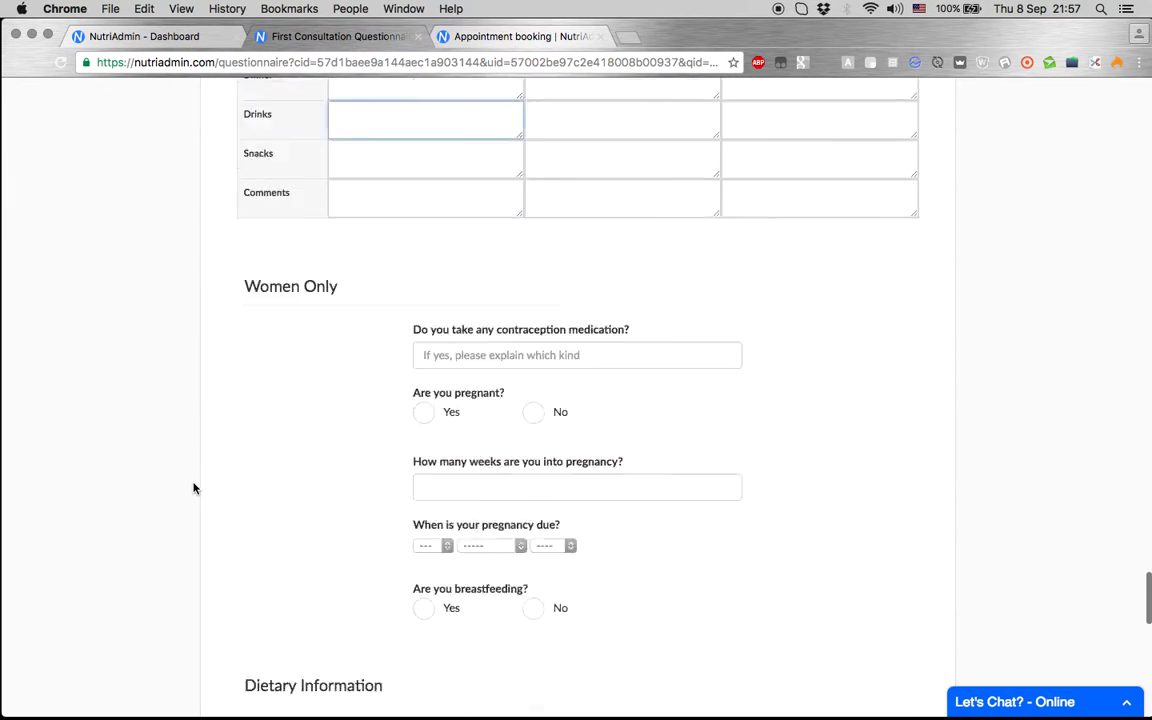
scroll(194, 488, "down", 5)
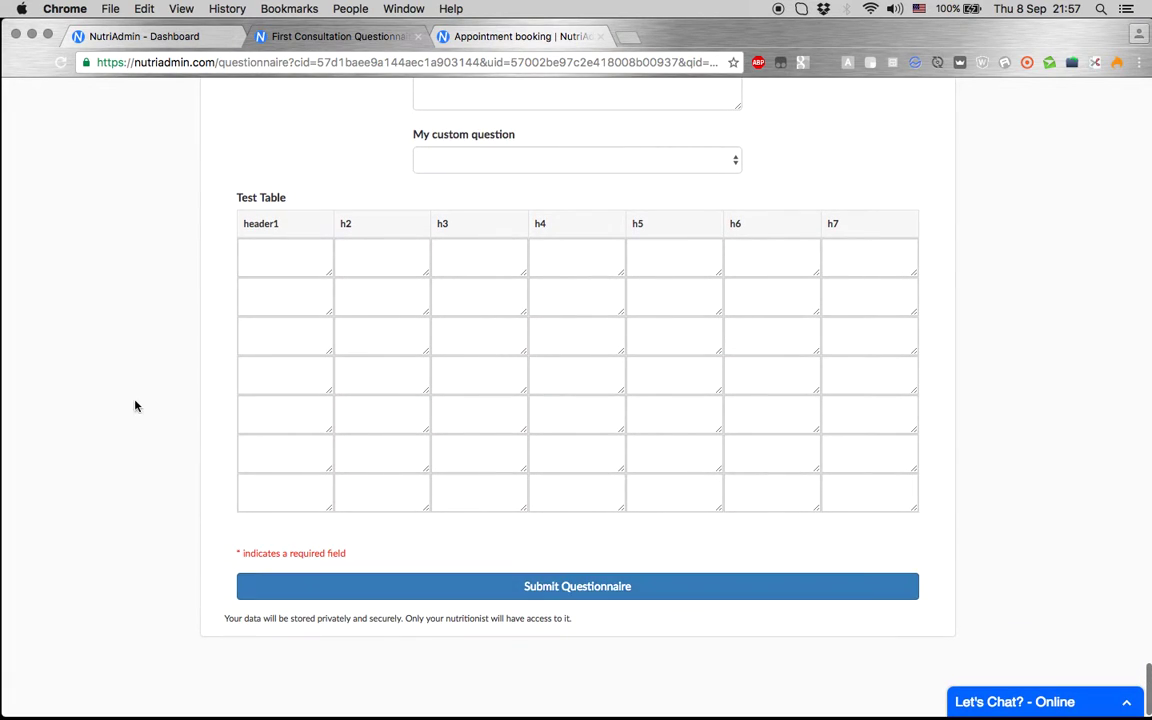
scroll(136, 404, "up", 15)
Switch to the NutriAdmin tab, glance at the clients list, and return to the Dashboard.
left_click(159, 35)
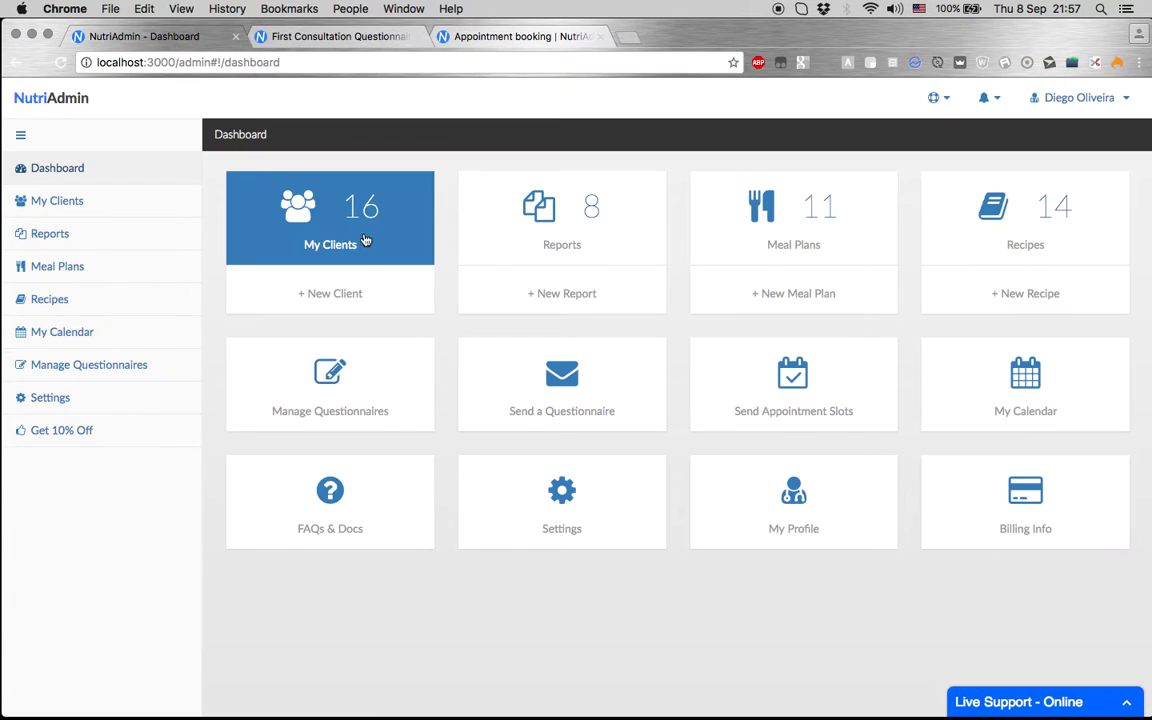
left_click(362, 249)
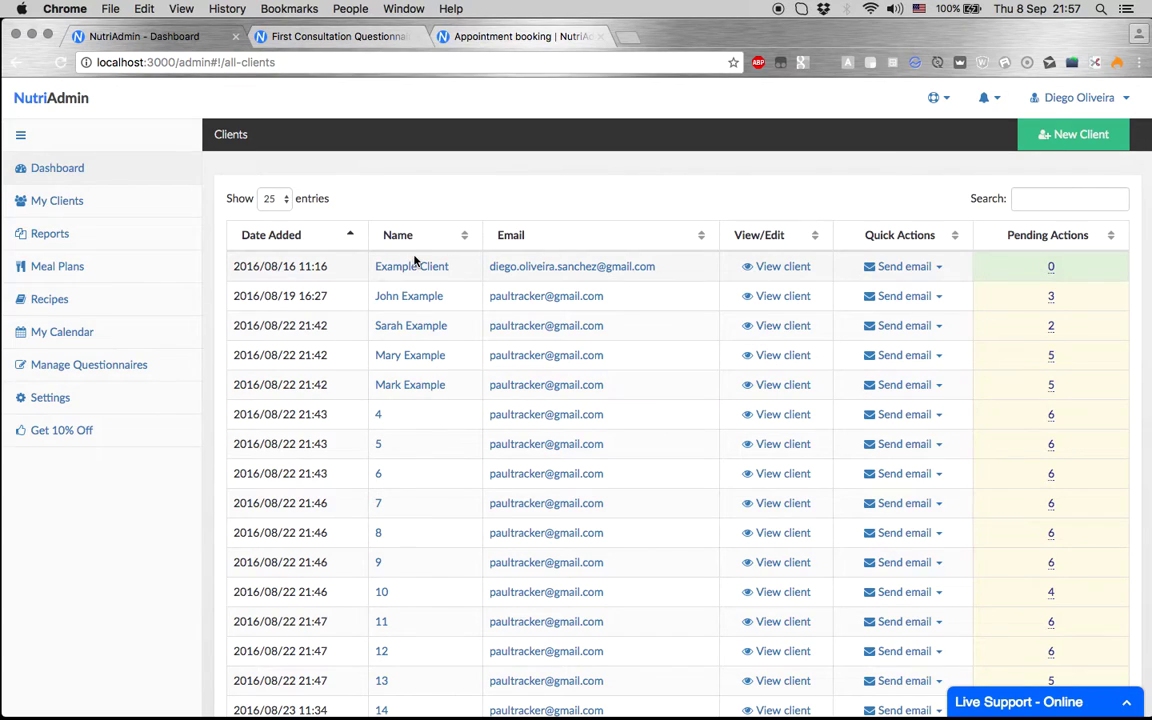
left_click(141, 176)
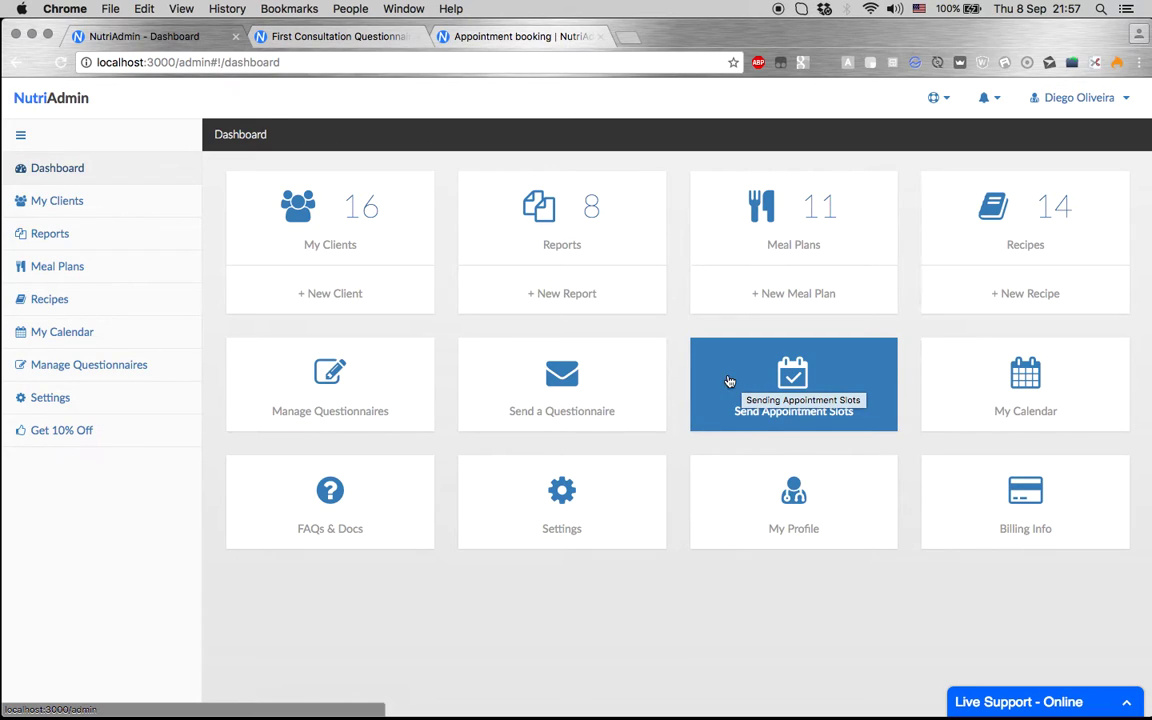
left_click(450, 36)
scroll(303, 352, "up", 1)
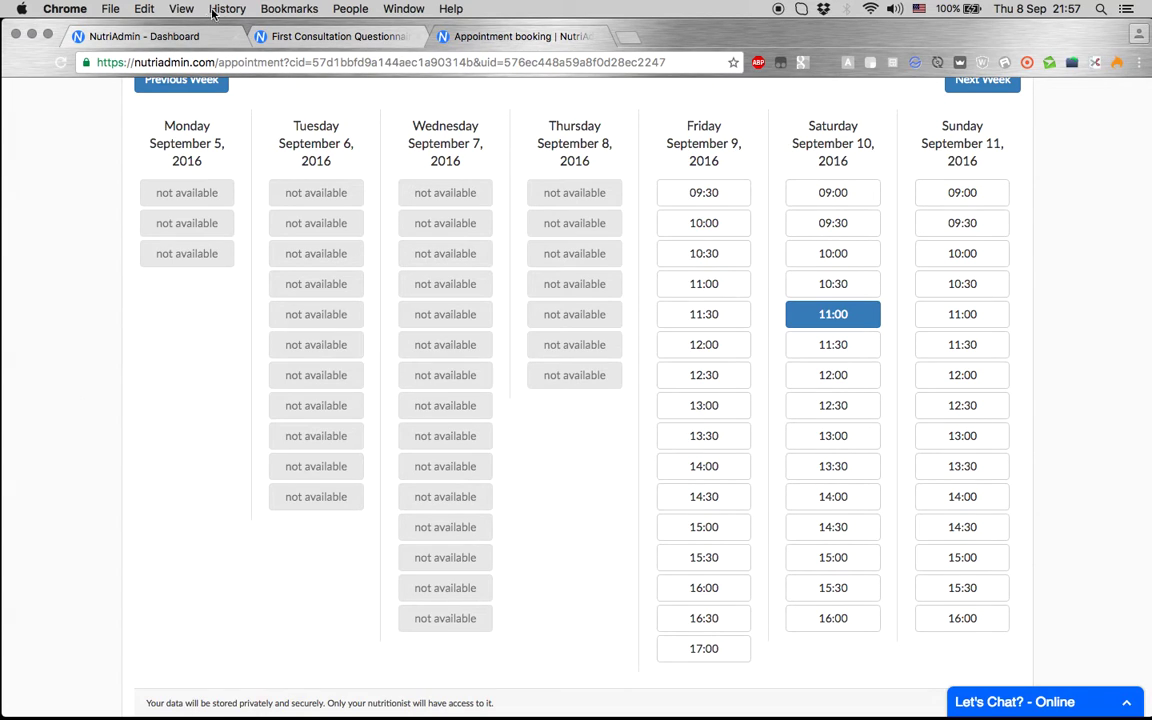
left_click(193, 36)
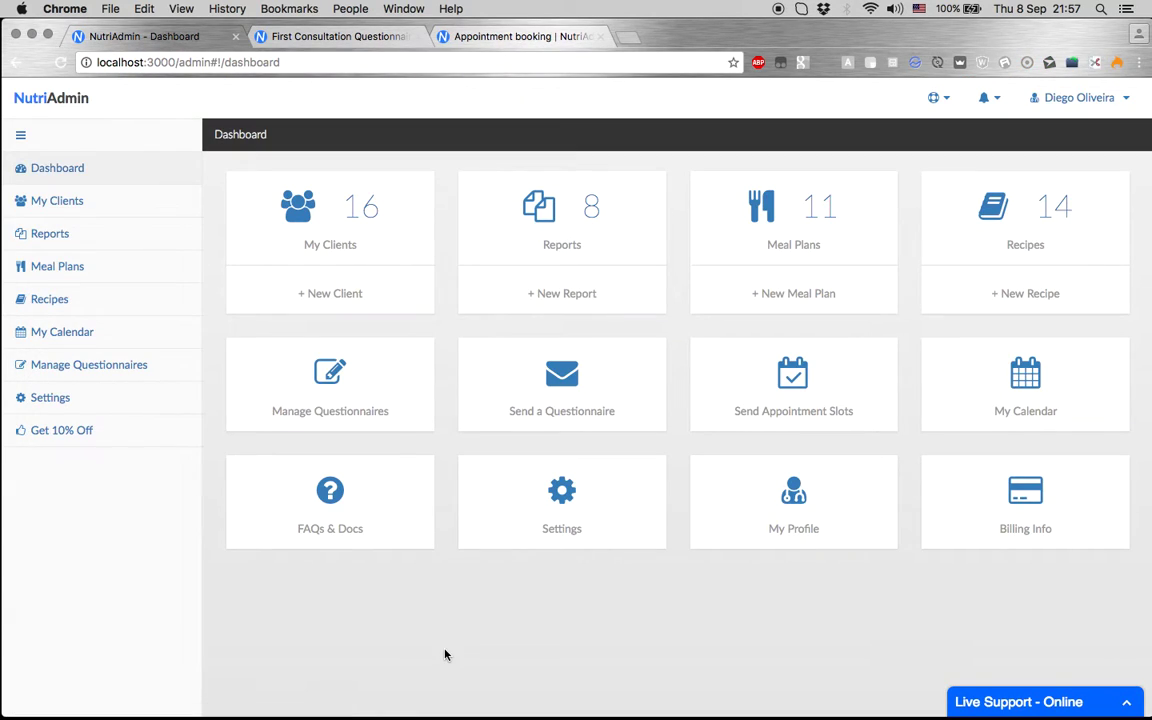
Start a new recipe by searching the recipe database.
left_click(977, 203)
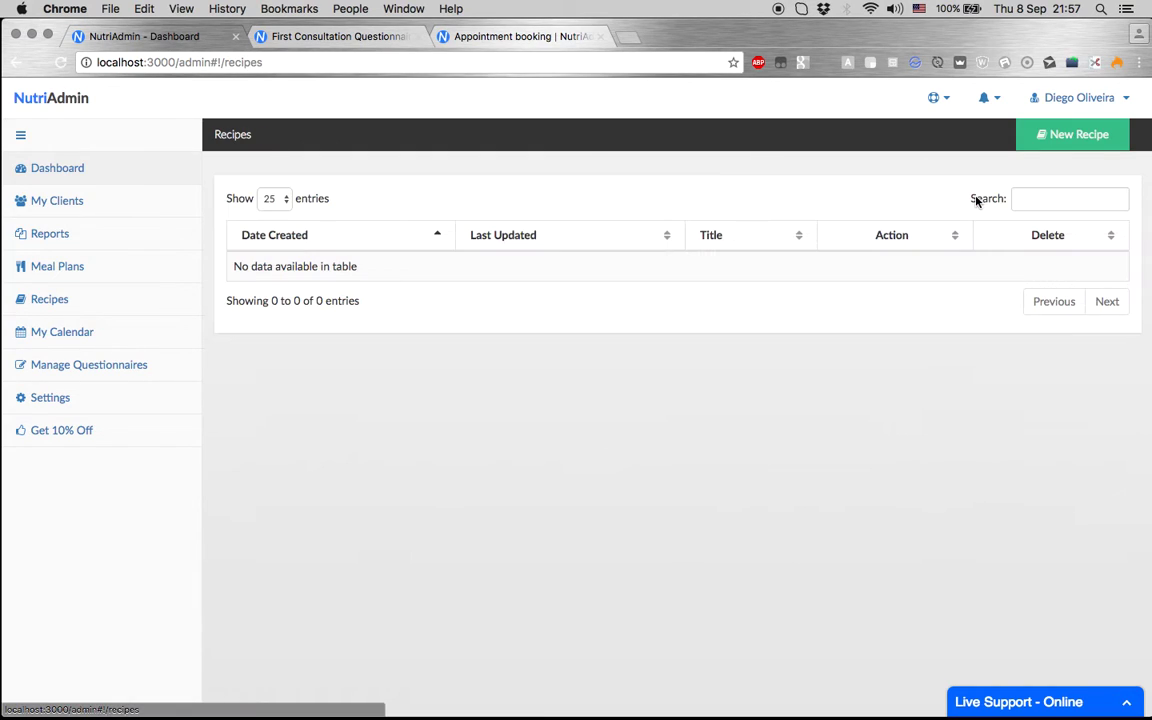
left_click(1055, 138)
left_click(689, 356)
left_click(567, 338)
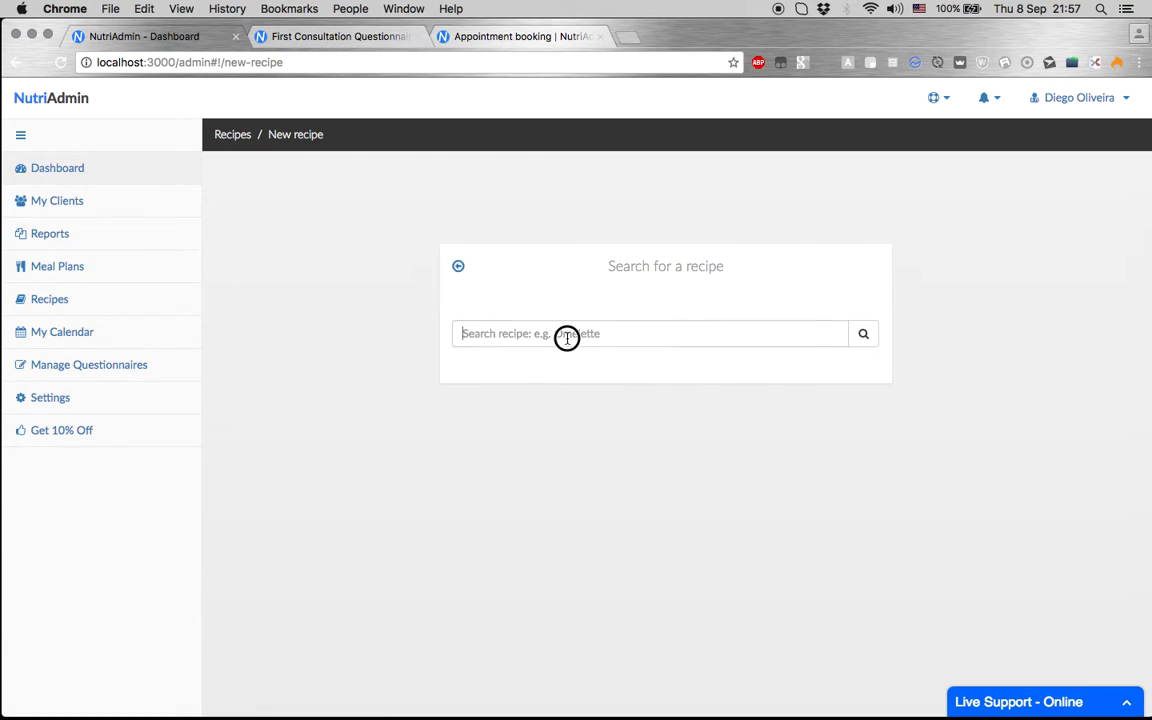
type("Omelette")
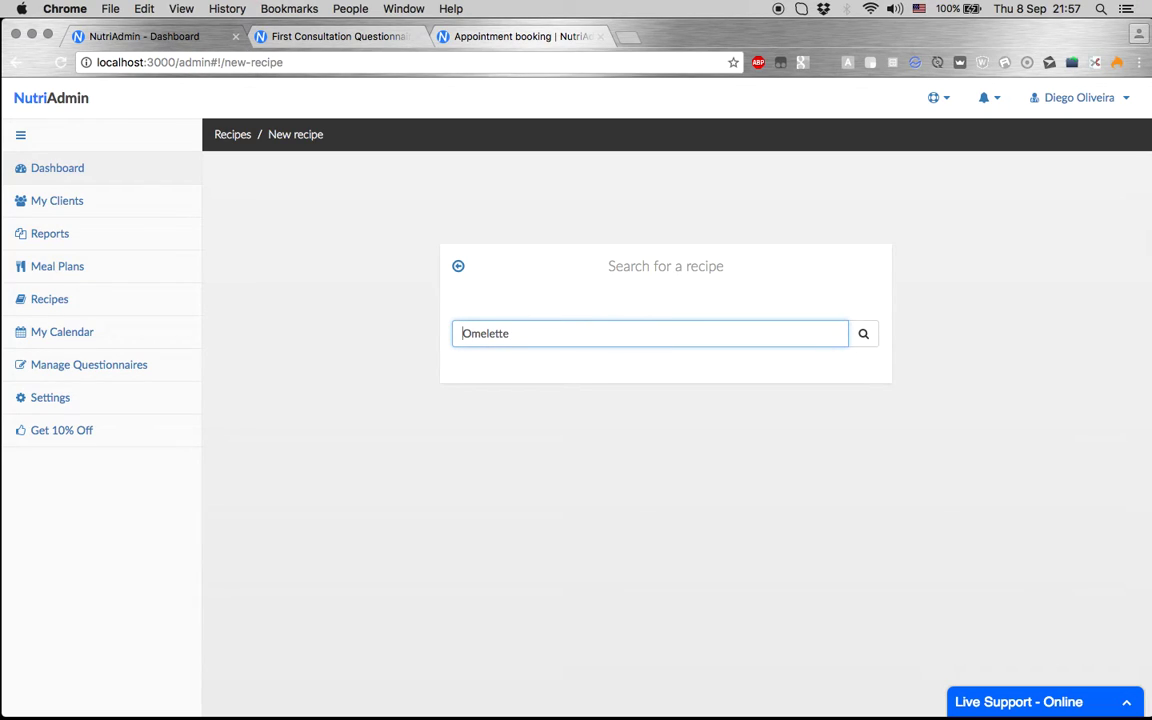
type("Spanish")
key("Return")
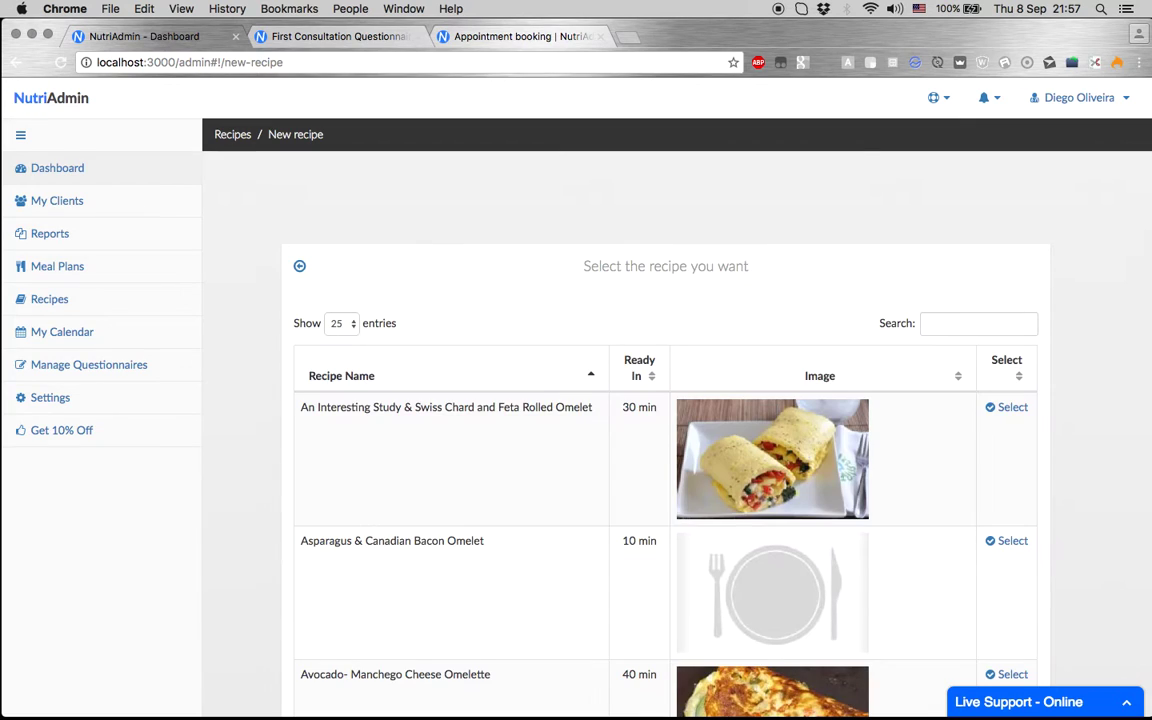
Filter the recipe results by 'Spanish' to find Spanish omelette.
scroll(923, 521, "down", 6)
scroll(923, 521, "down", 15)
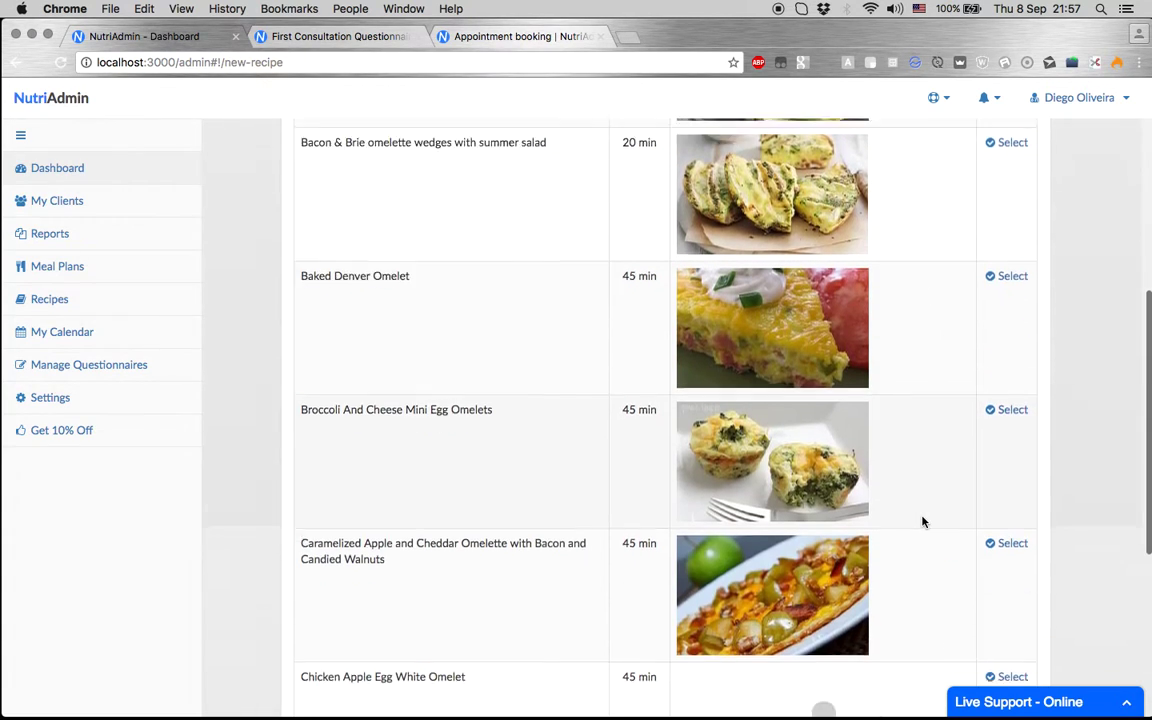
scroll(920, 521, "up", 20)
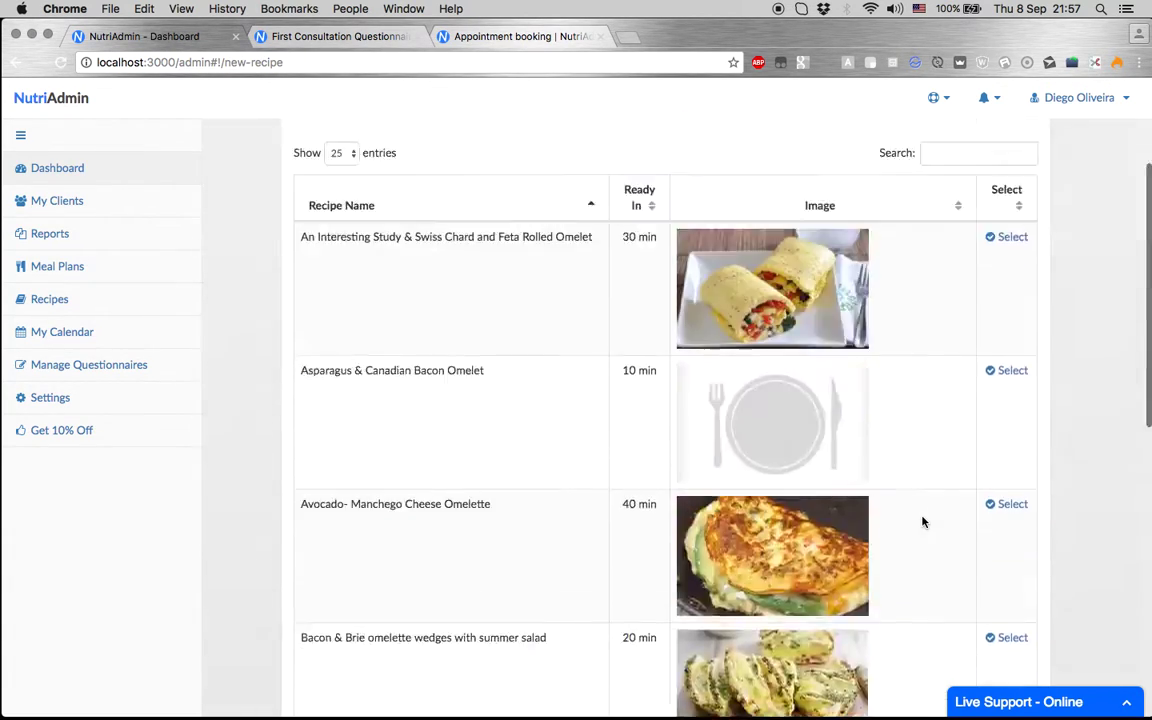
left_click(967, 323)
type("Spanish")
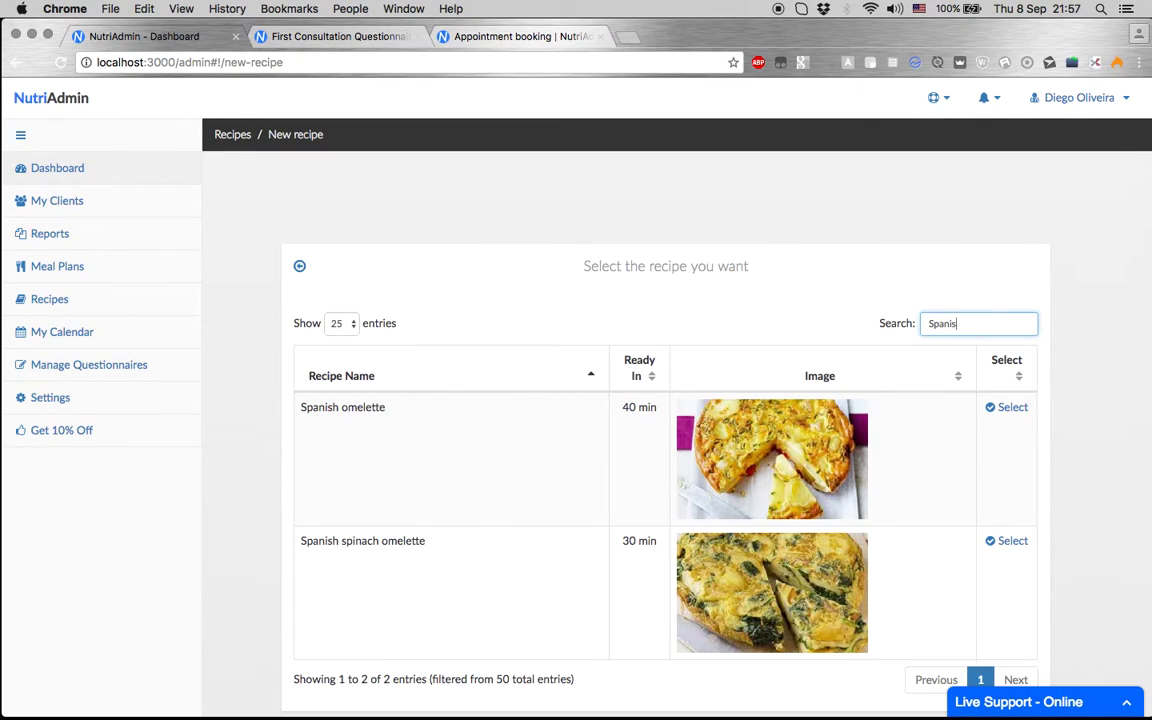
left_click(1010, 410)
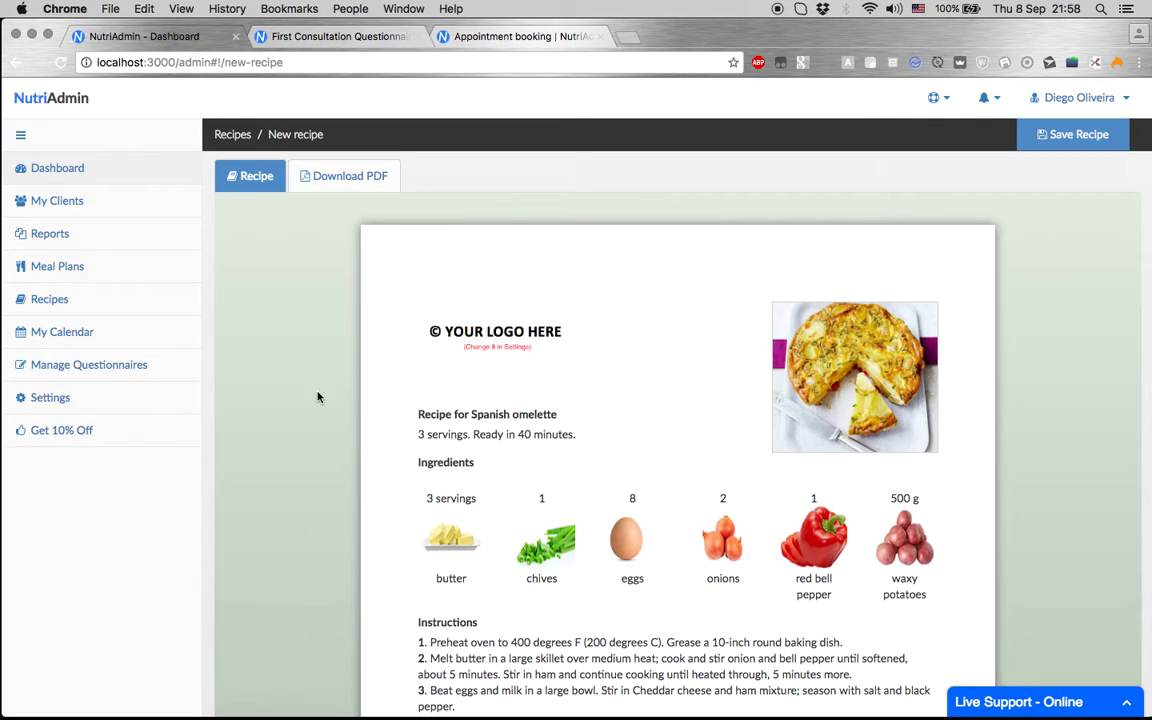
scroll(291, 535, "down", 1)
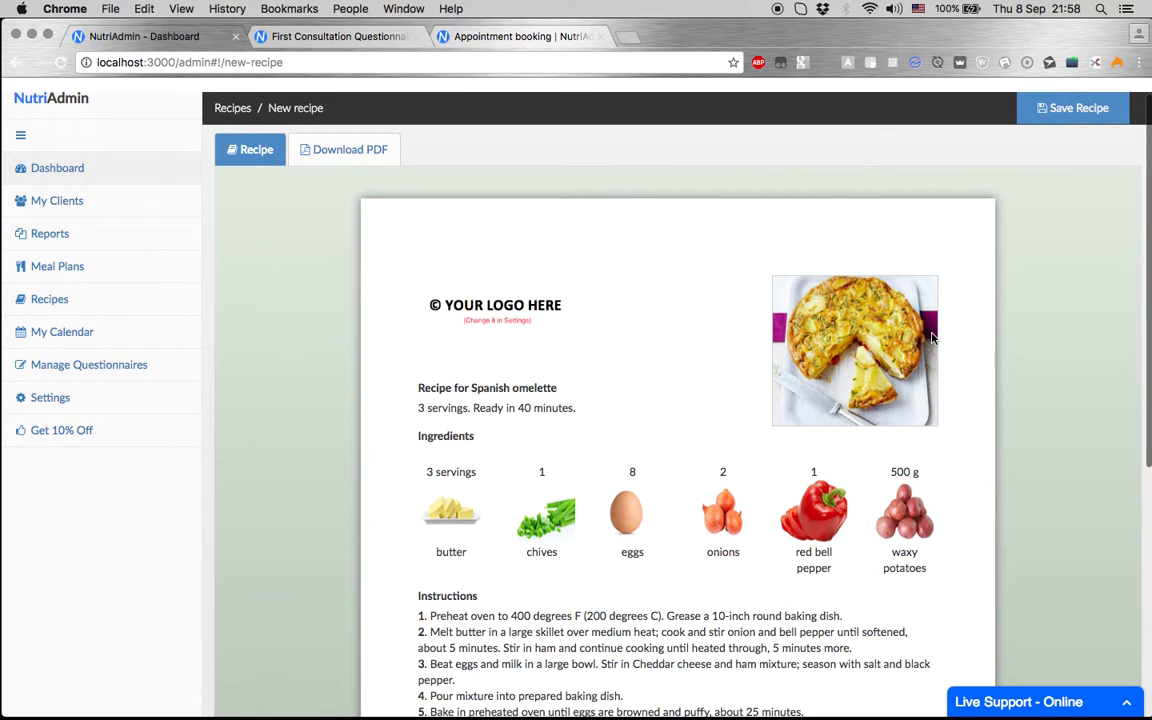
mouse_move(477, 558)
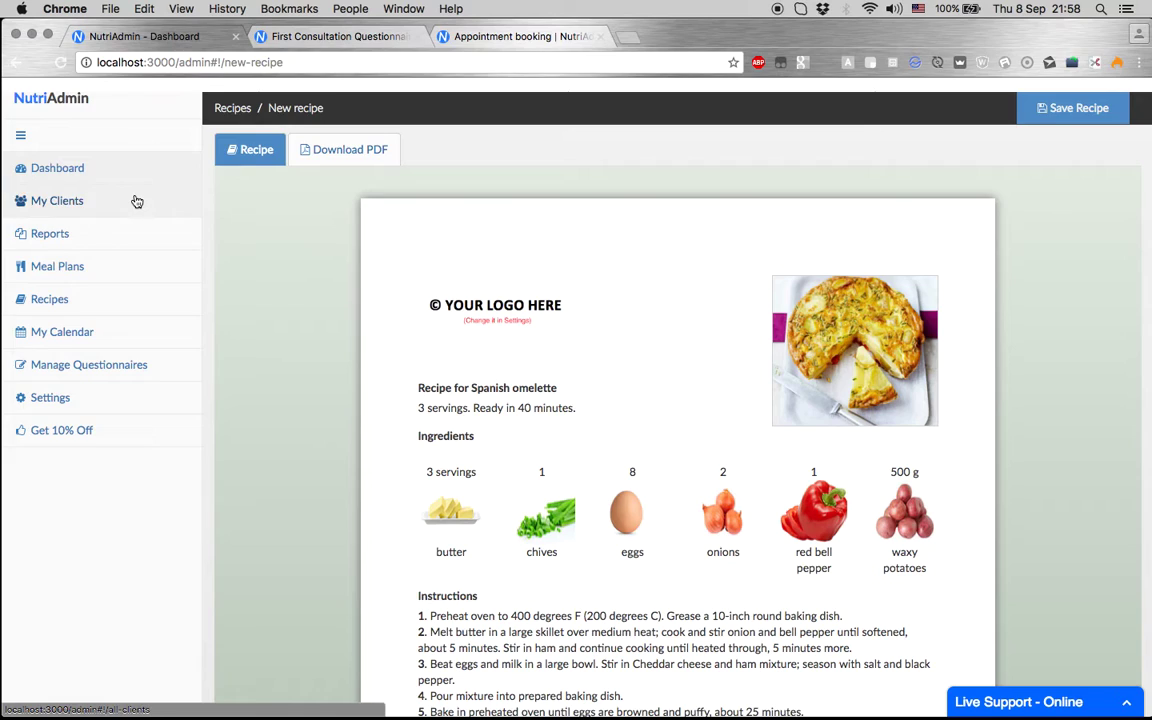
Start a new meal plan for Example Client from the Meal Plans section.
left_click(75, 172)
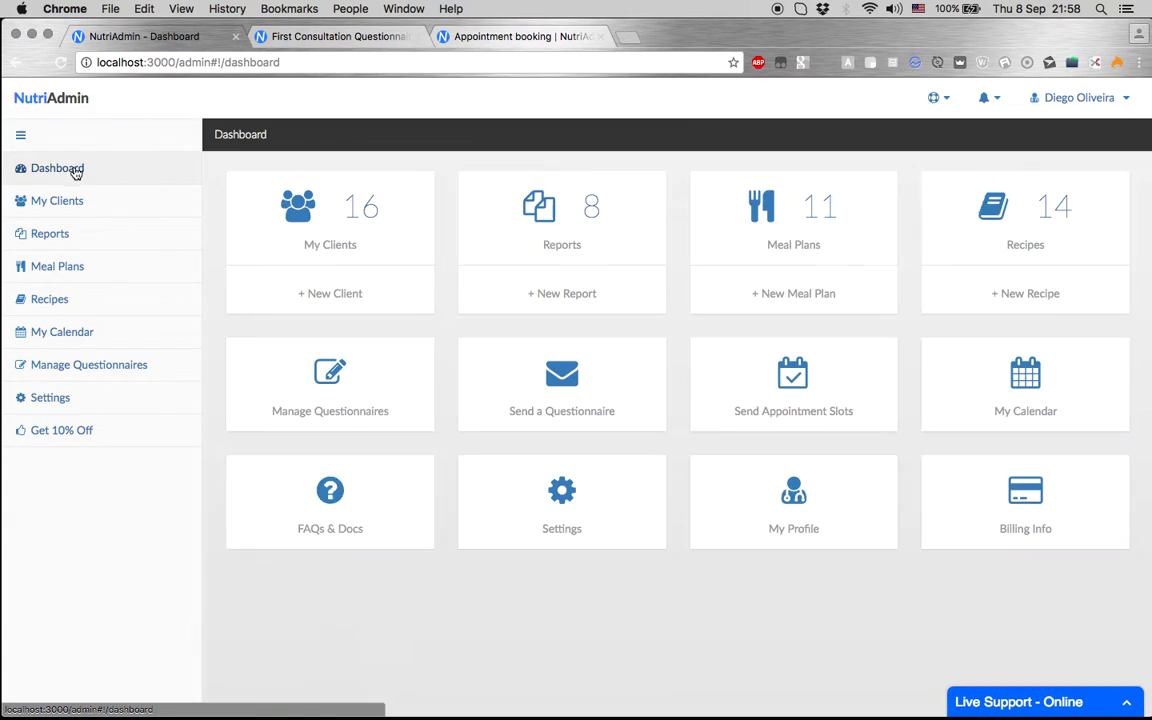
left_click(802, 208)
left_click(1066, 143)
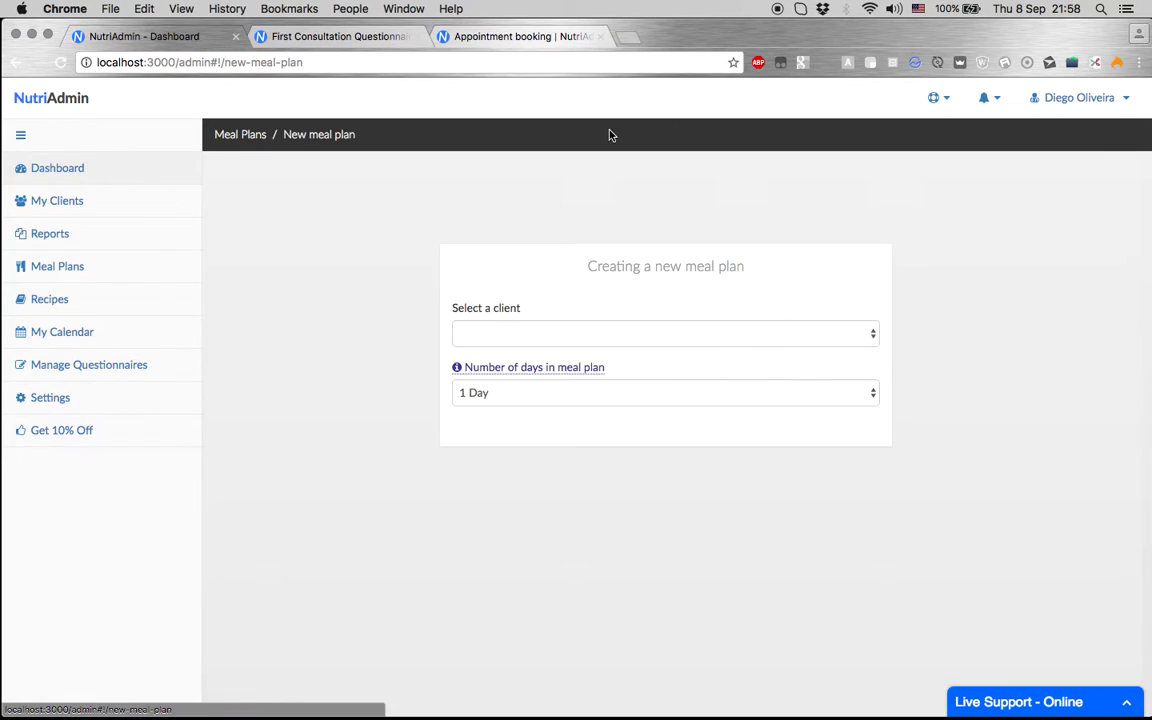
left_click(596, 331)
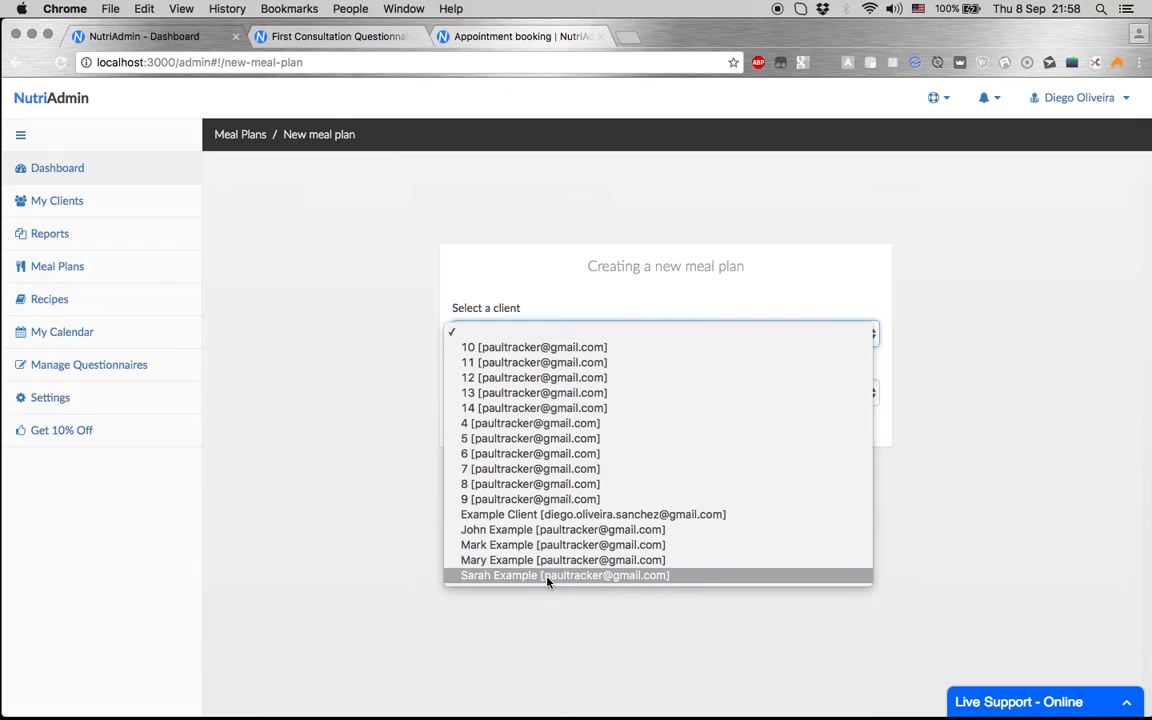
key("Escape")
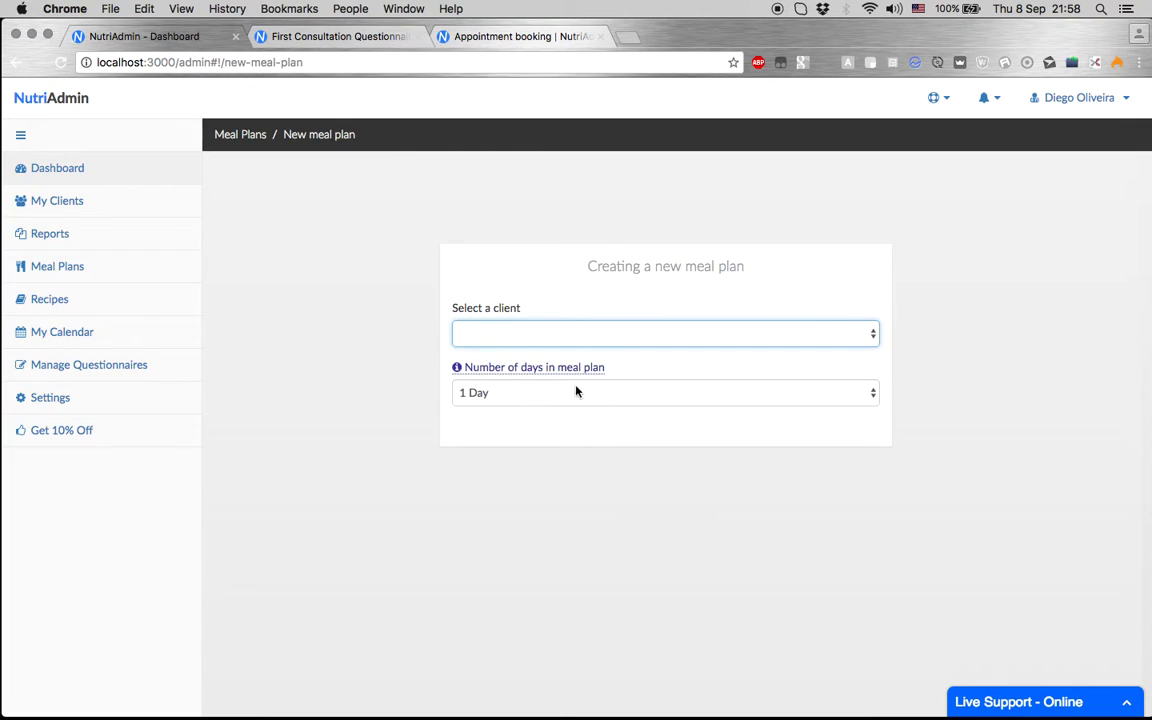
key("e")
Auto-generate the plan from The Zone diet with an 1800 kcal energy target.
left_click(588, 485)
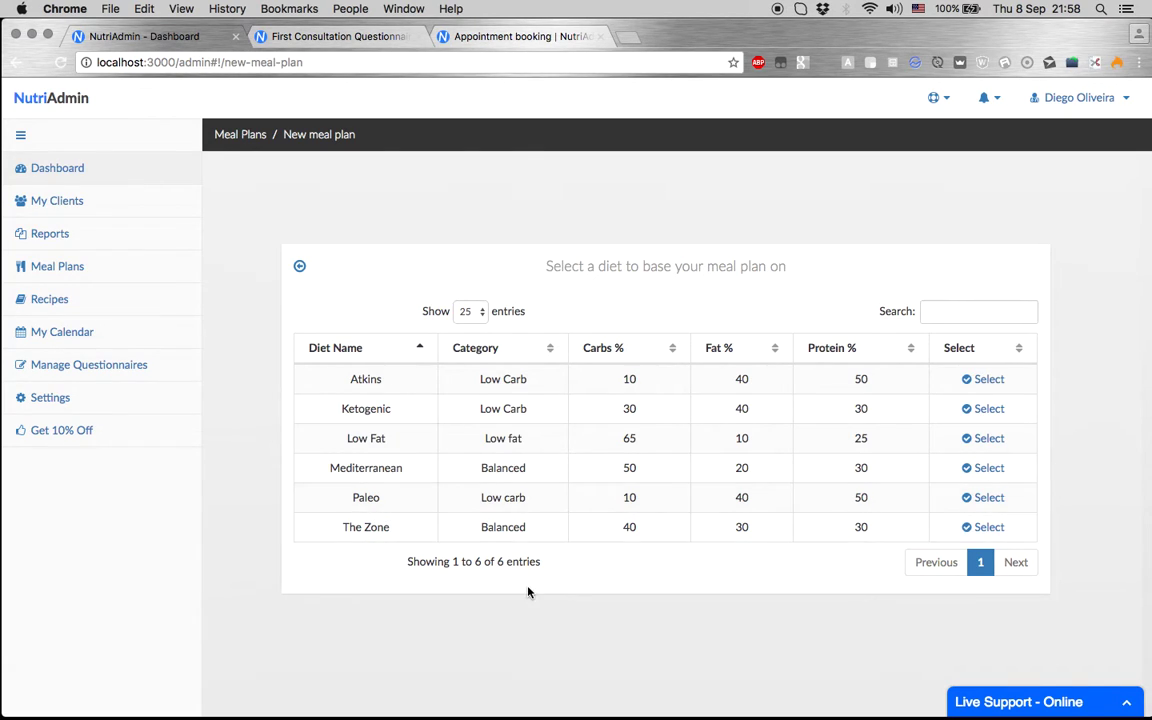
left_click(968, 530)
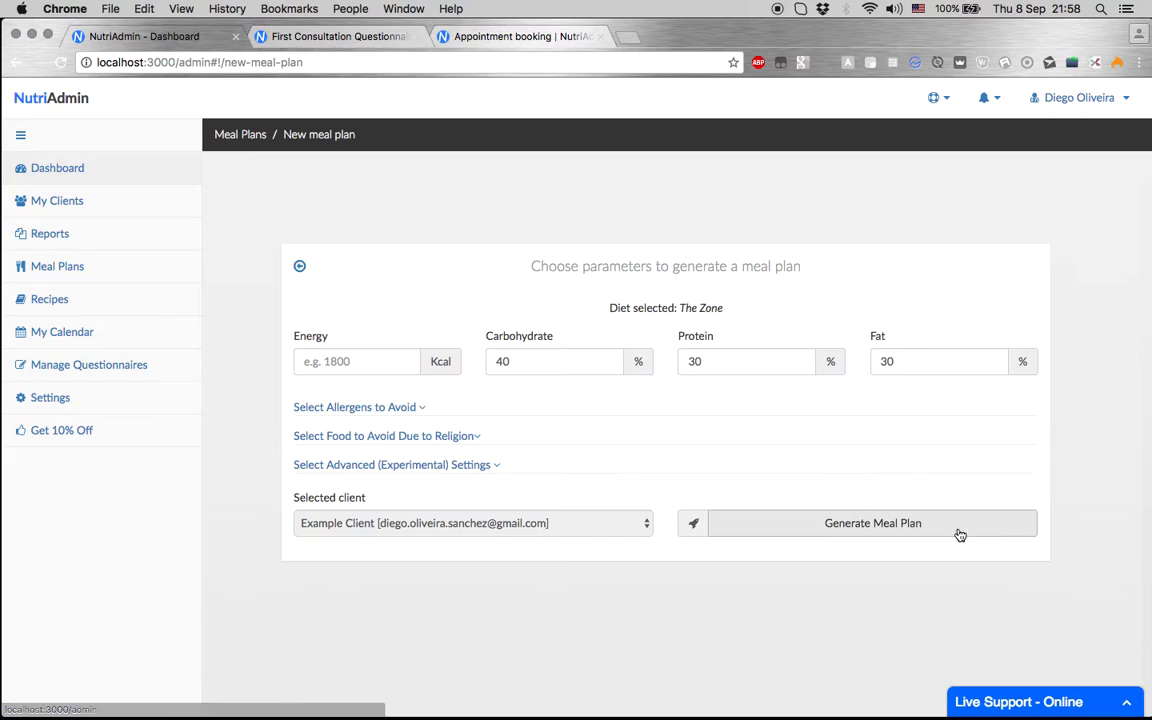
left_click(394, 362)
type("1800")
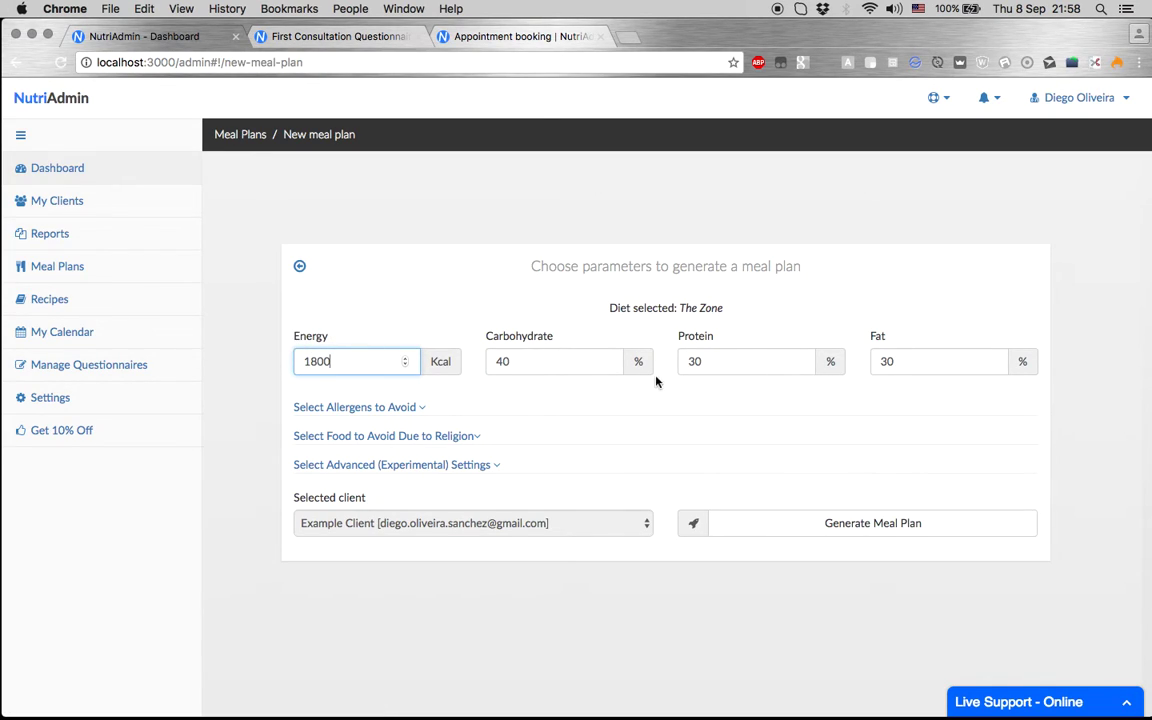
Expand the allergens, advanced experimental settings and religious food-avoidance option sections.
left_click(370, 407)
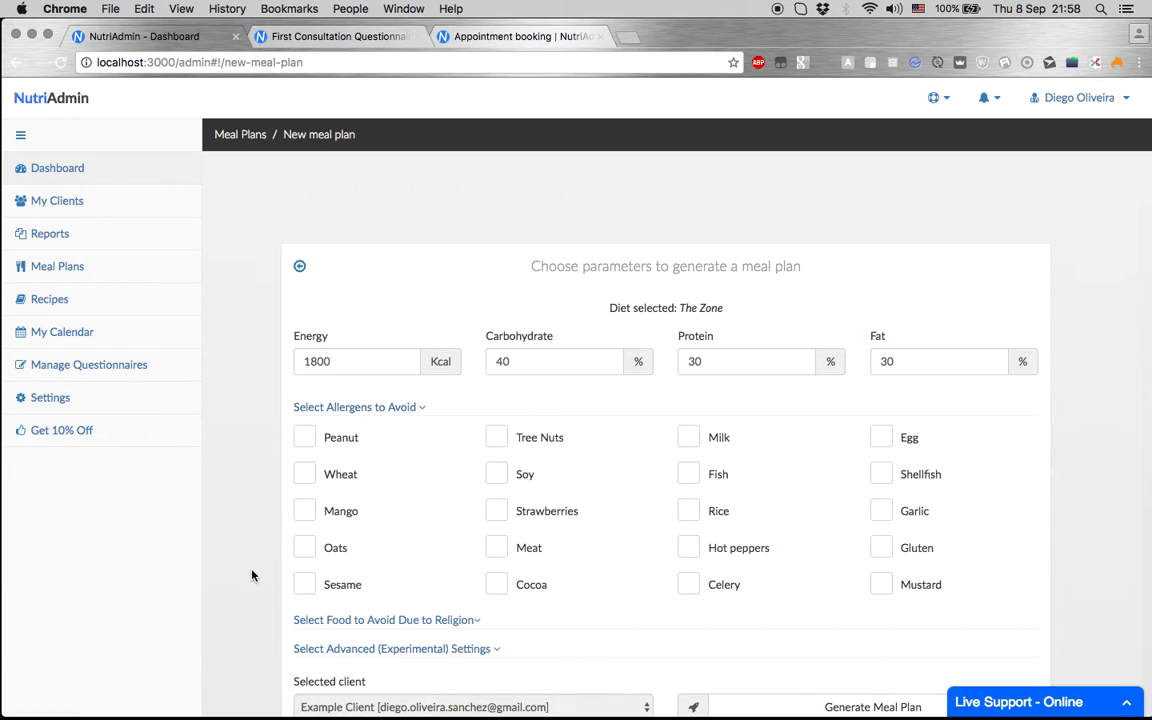
scroll(252, 571, "down", 3)
left_click(380, 536)
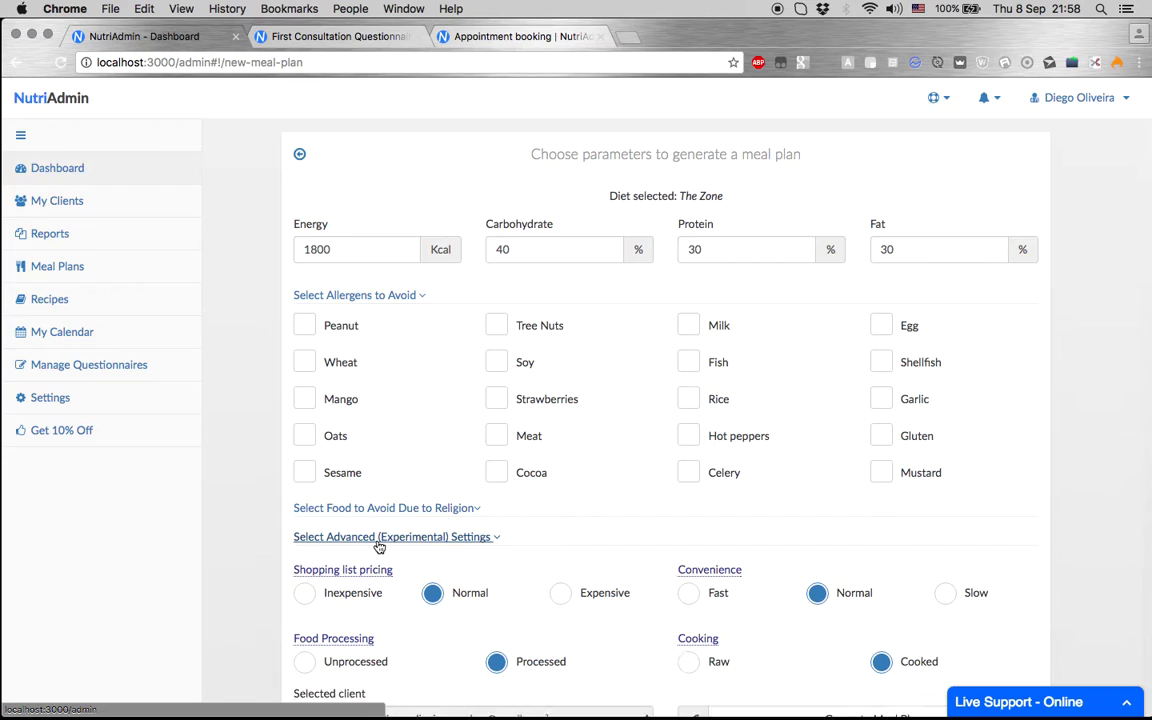
left_click(380, 508)
scroll(258, 545, "down", 5)
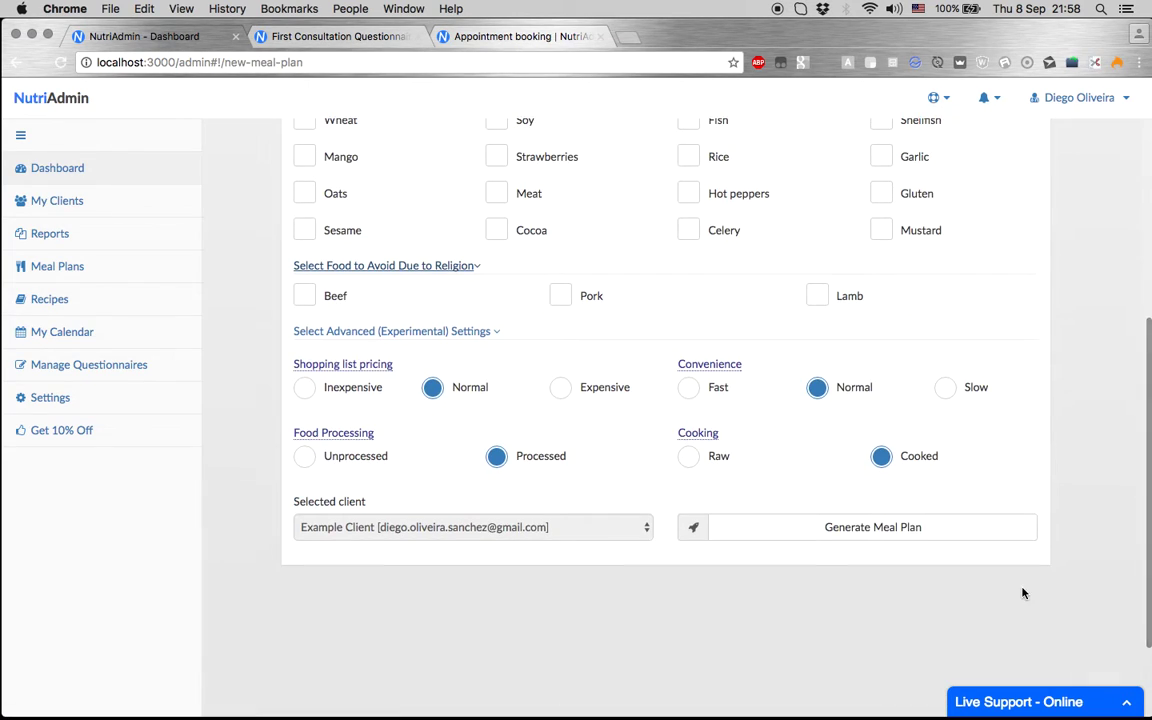
Generate The Zone meal plan and scroll through its meals.
left_click(908, 527)
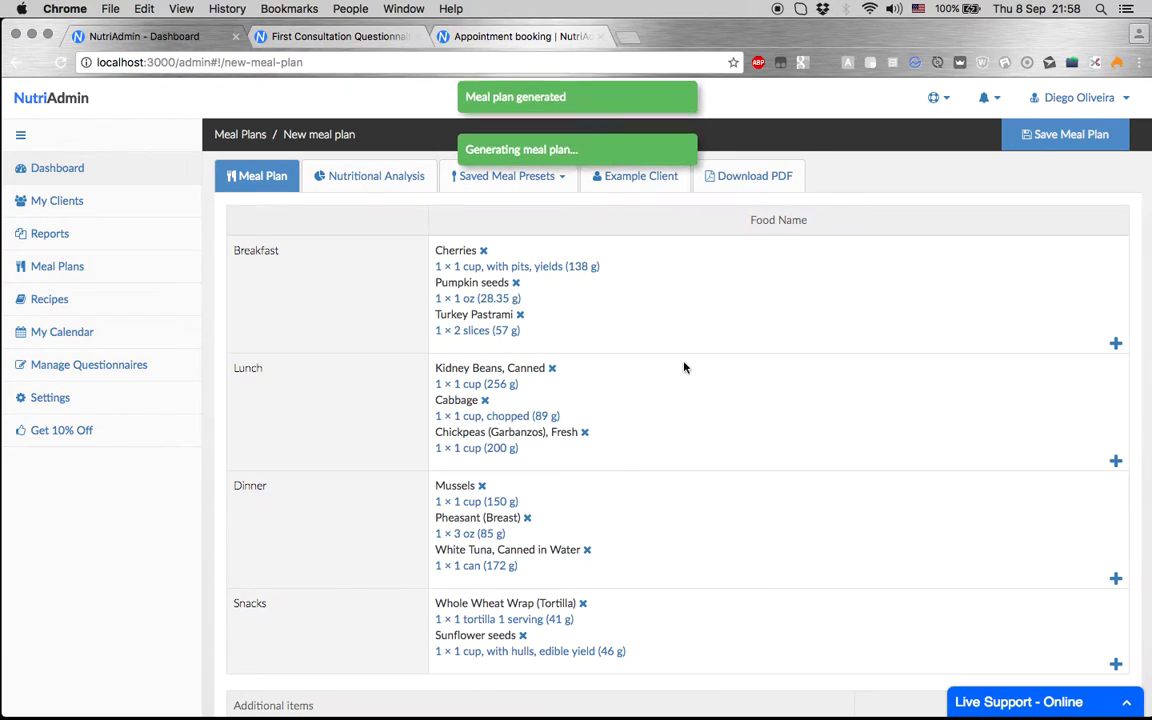
scroll(849, 300, "down", 1)
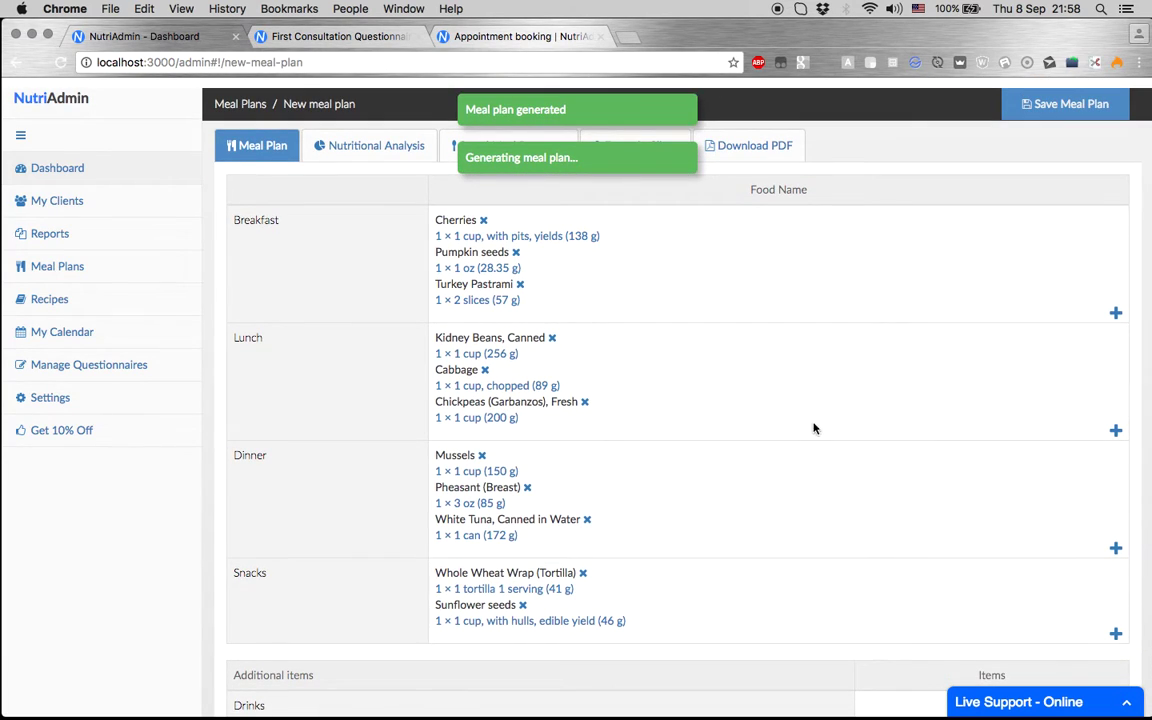
scroll(815, 420, "down", 5)
scroll(819, 404, "down", 2)
scroll(820, 404, "up", 6)
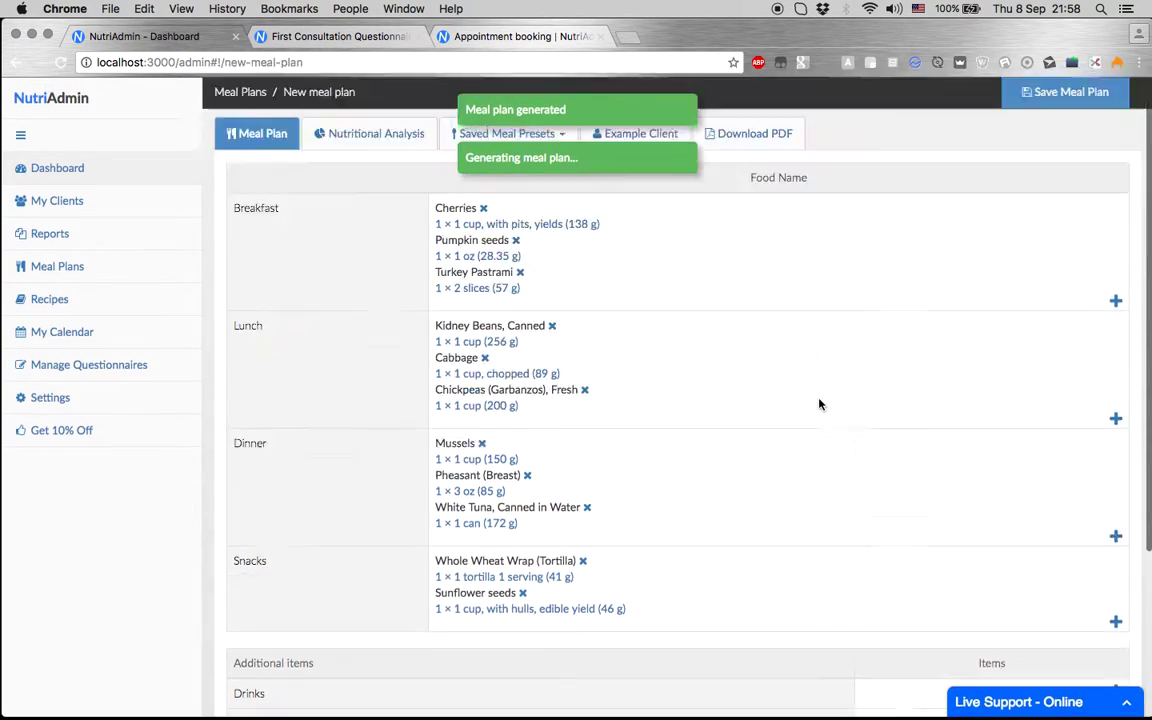
Review the plan's nutritional analysis and PDF download options, then go to My Clients.
left_click(410, 175)
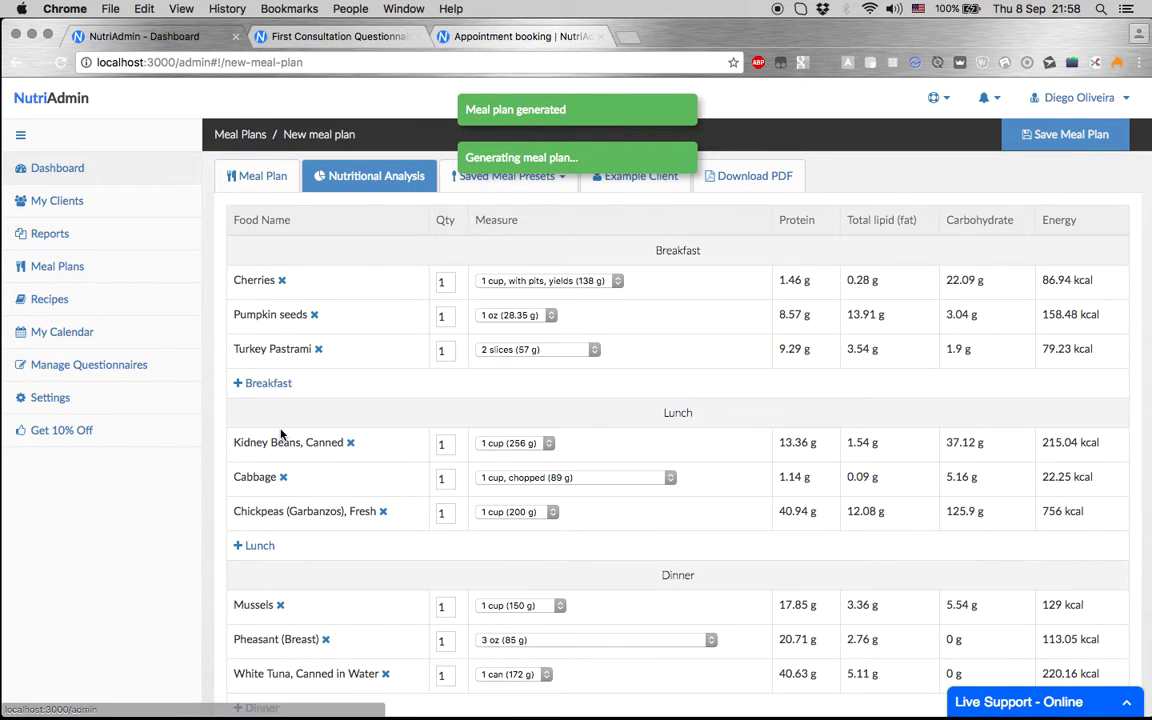
scroll(283, 432, "down", 3)
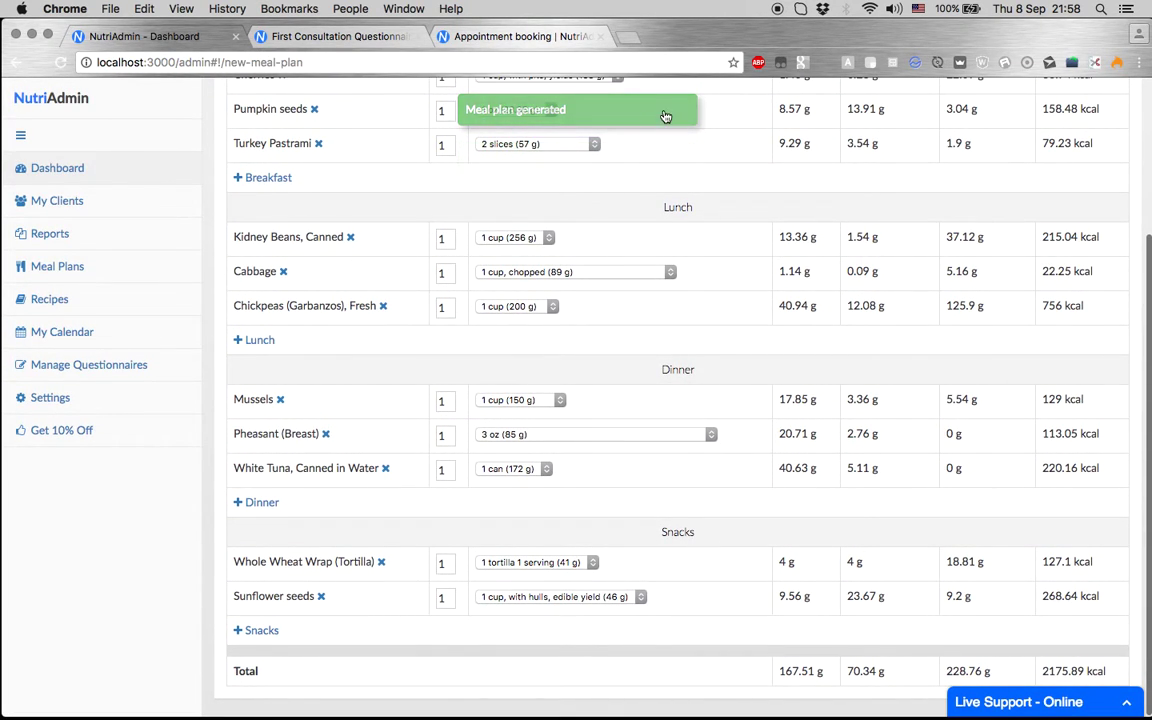
scroll(628, 400, "up", 5)
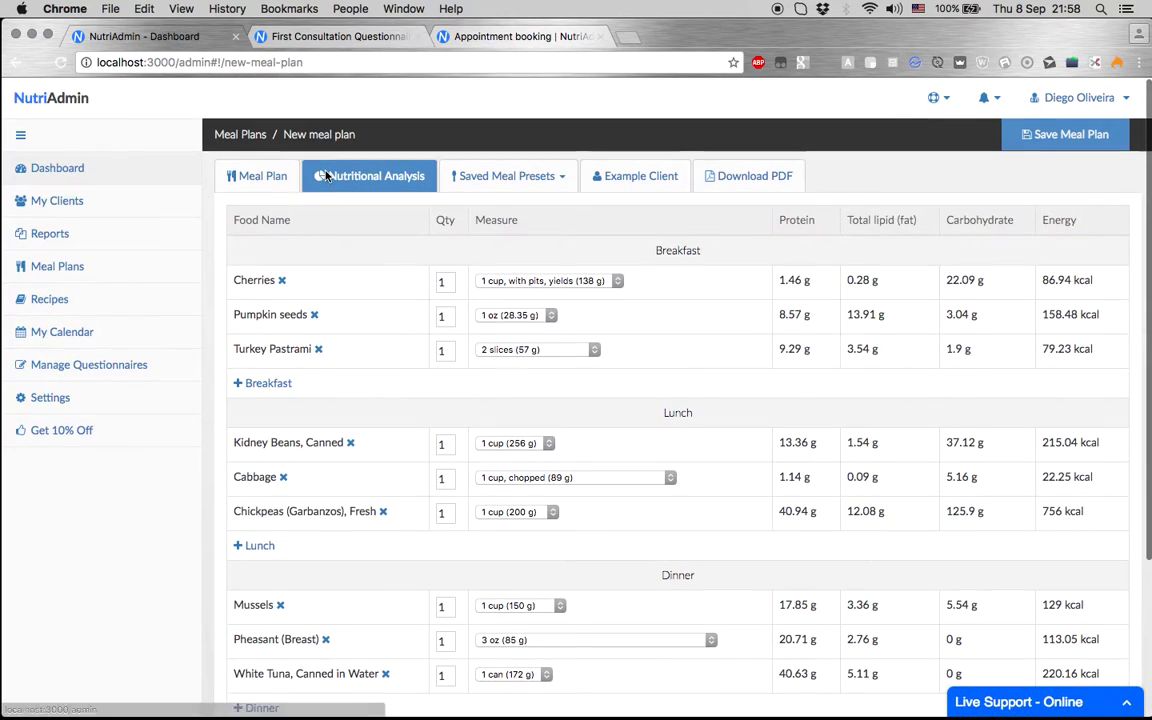
left_click(284, 184)
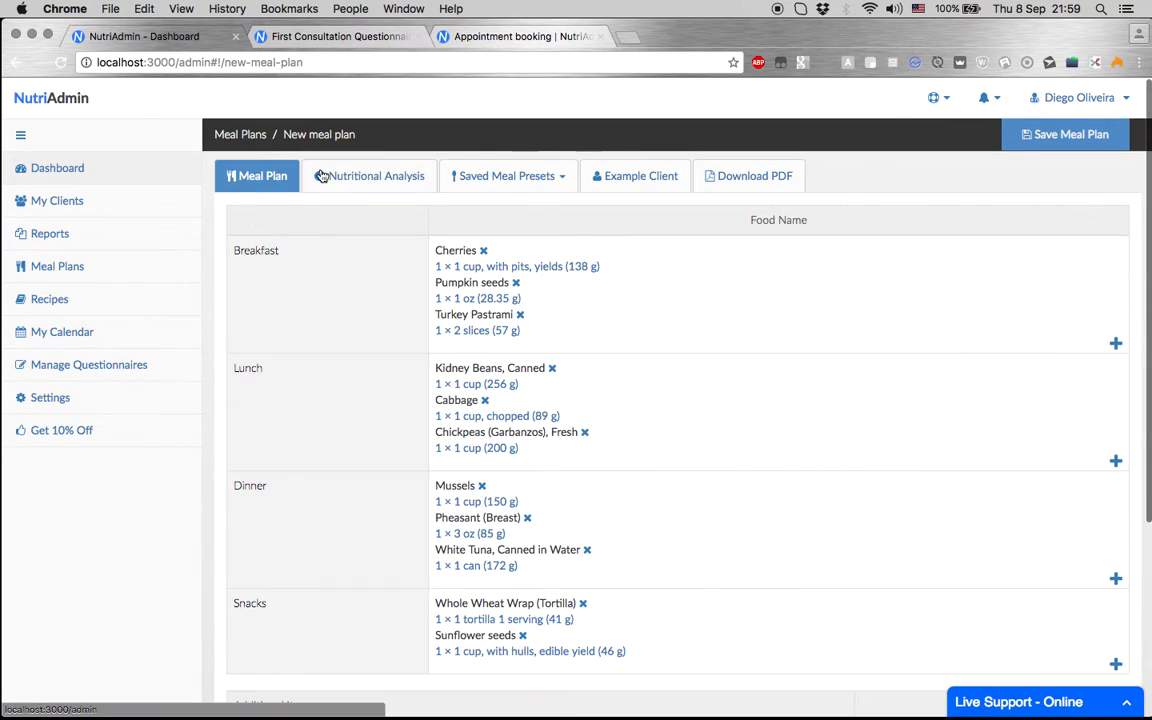
left_click(792, 186)
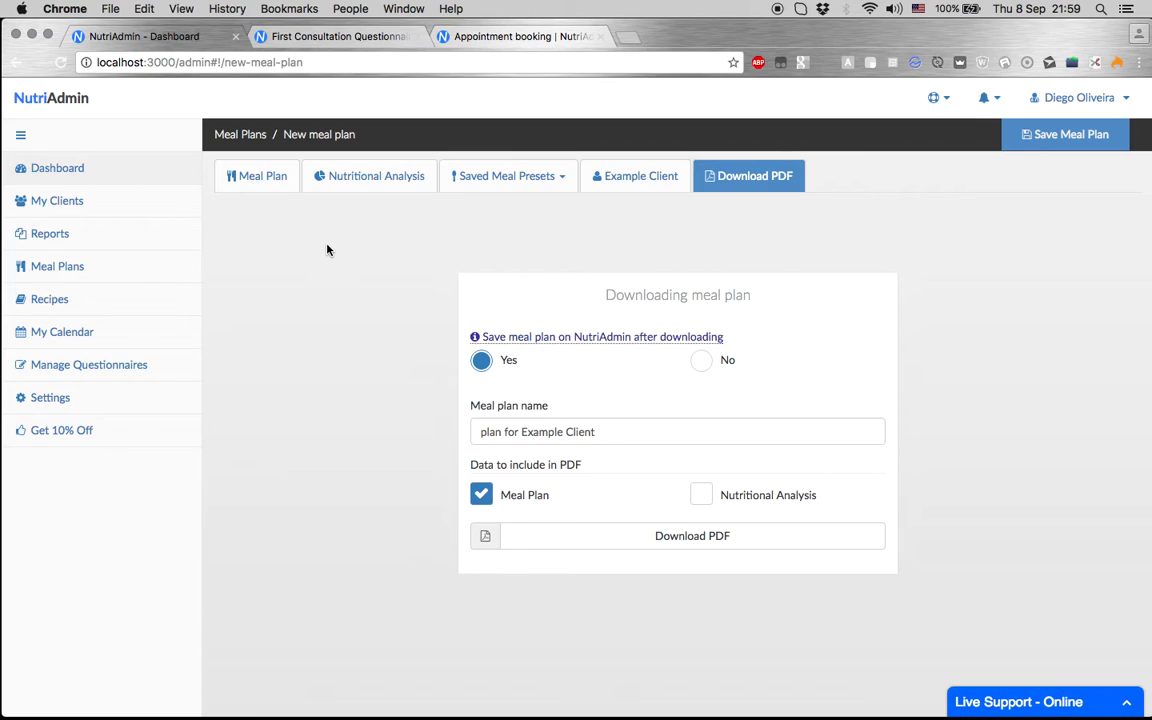
left_click(115, 203)
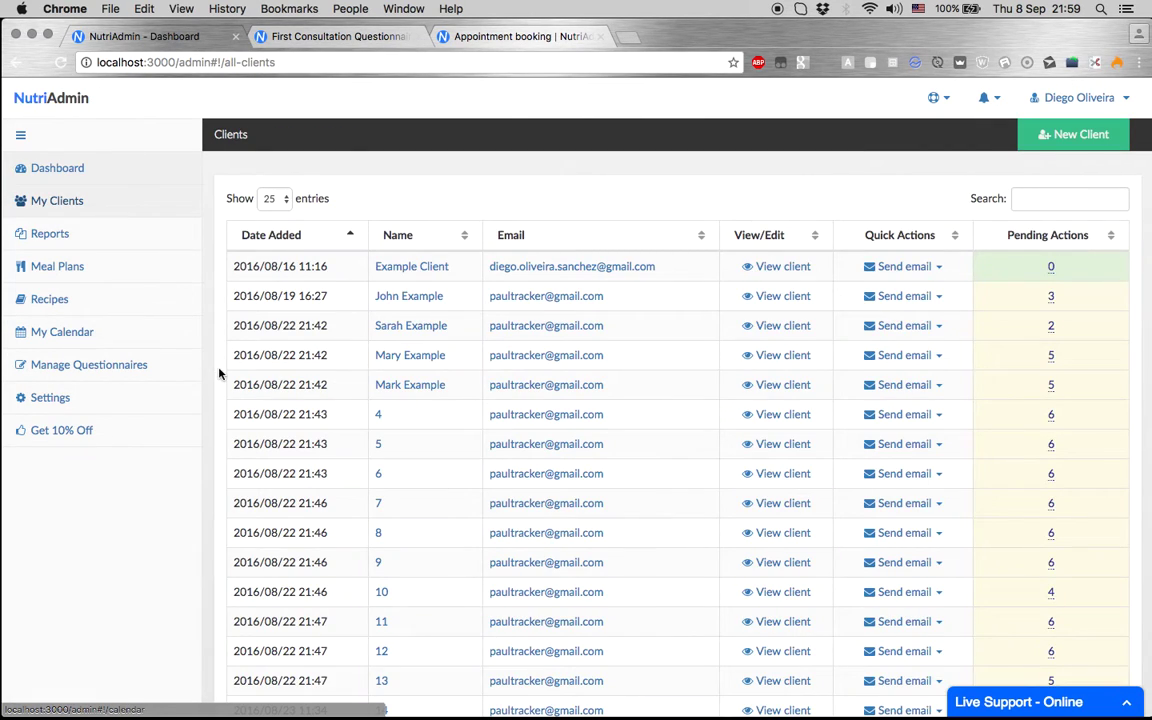
Start a new report from the Dashboard's Reports section.
scroll(211, 468, "down", 2)
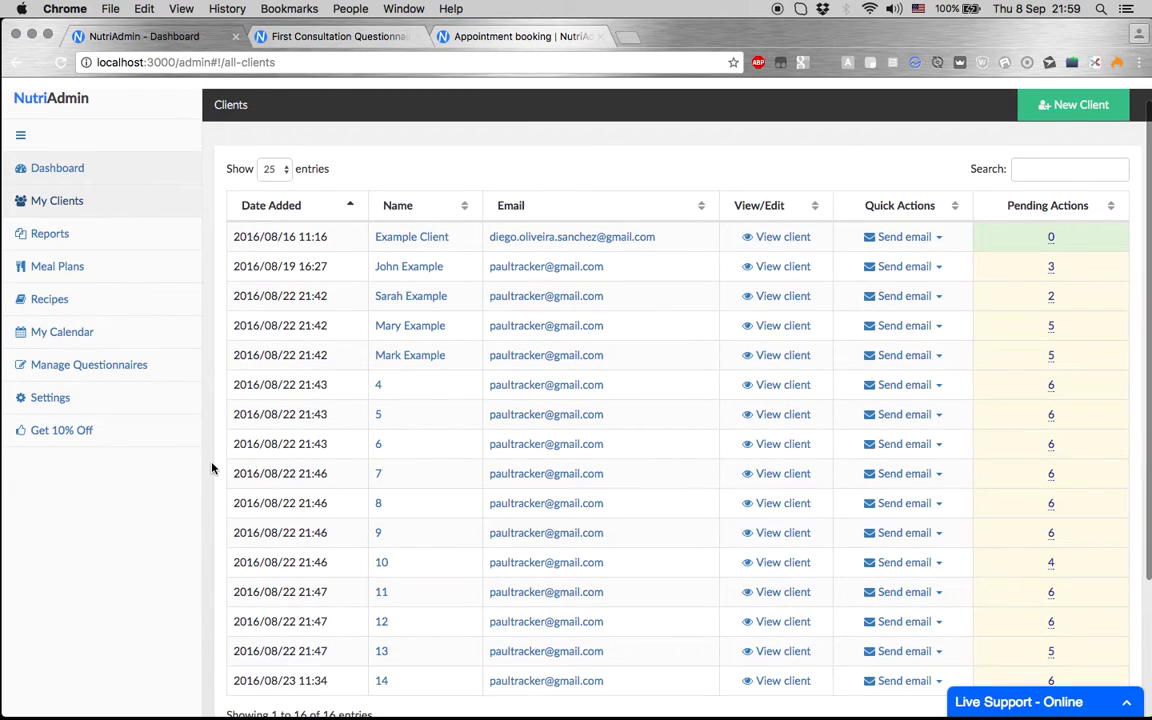
left_click(60, 166)
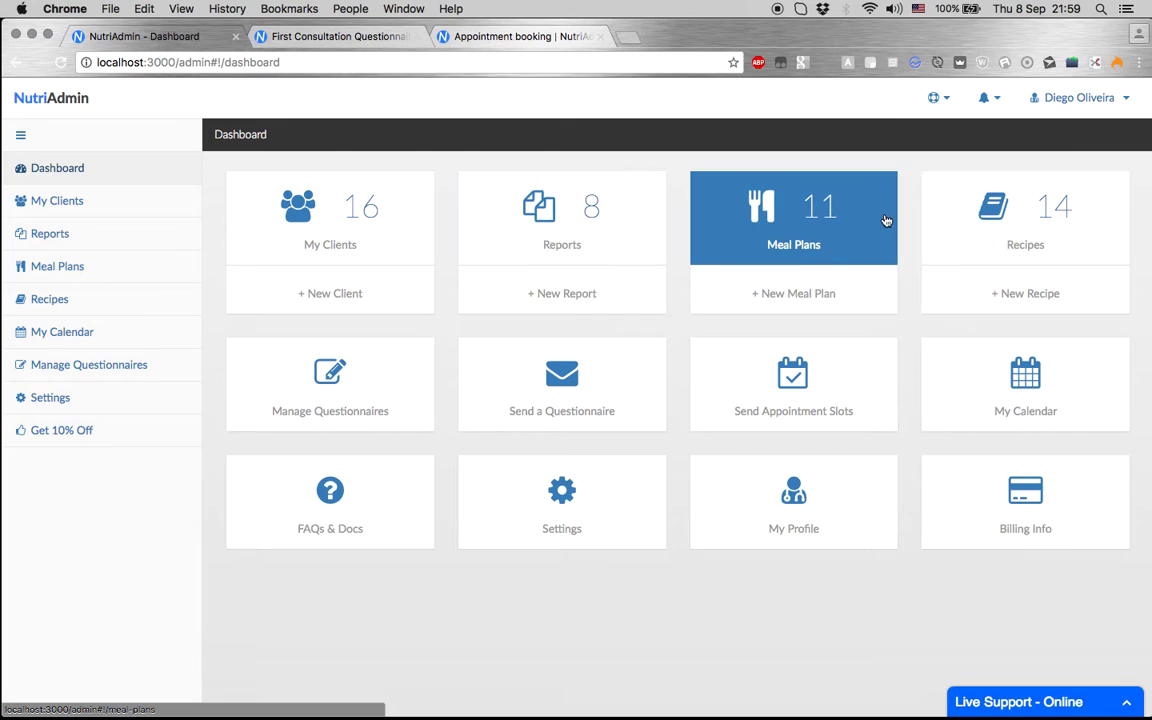
left_click(494, 230)
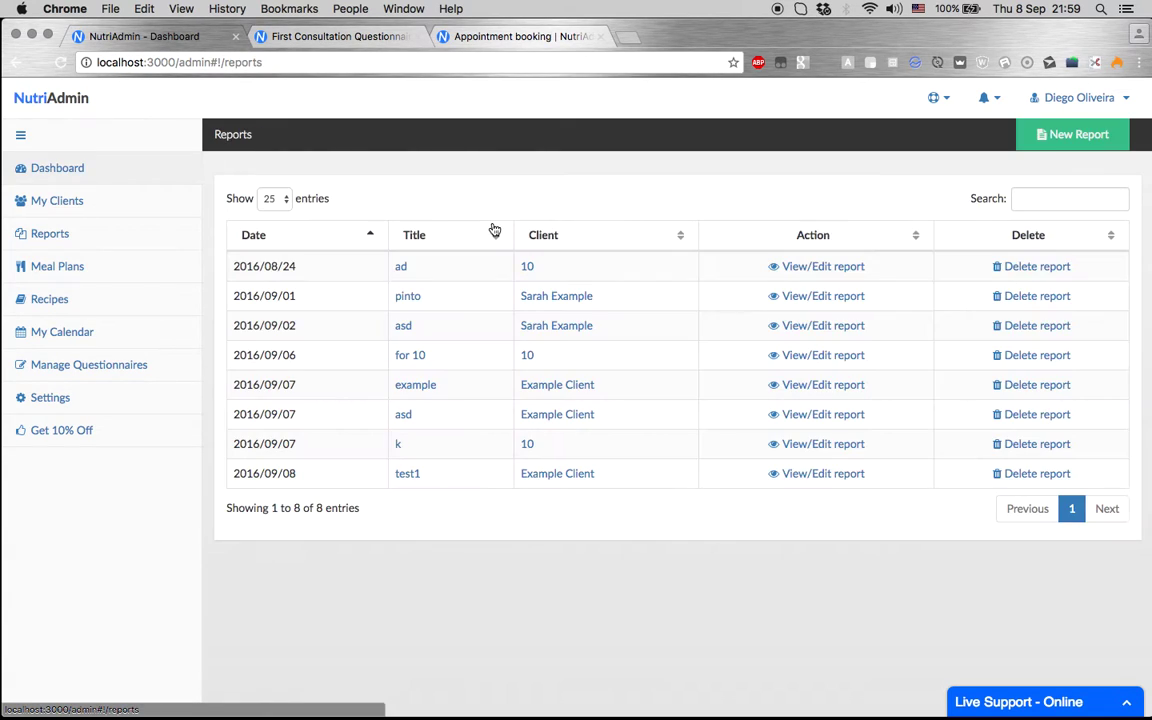
left_click(1040, 141)
Generate an Example Client report excluding the Women Only and Diagnosis note categories.
left_click(585, 345)
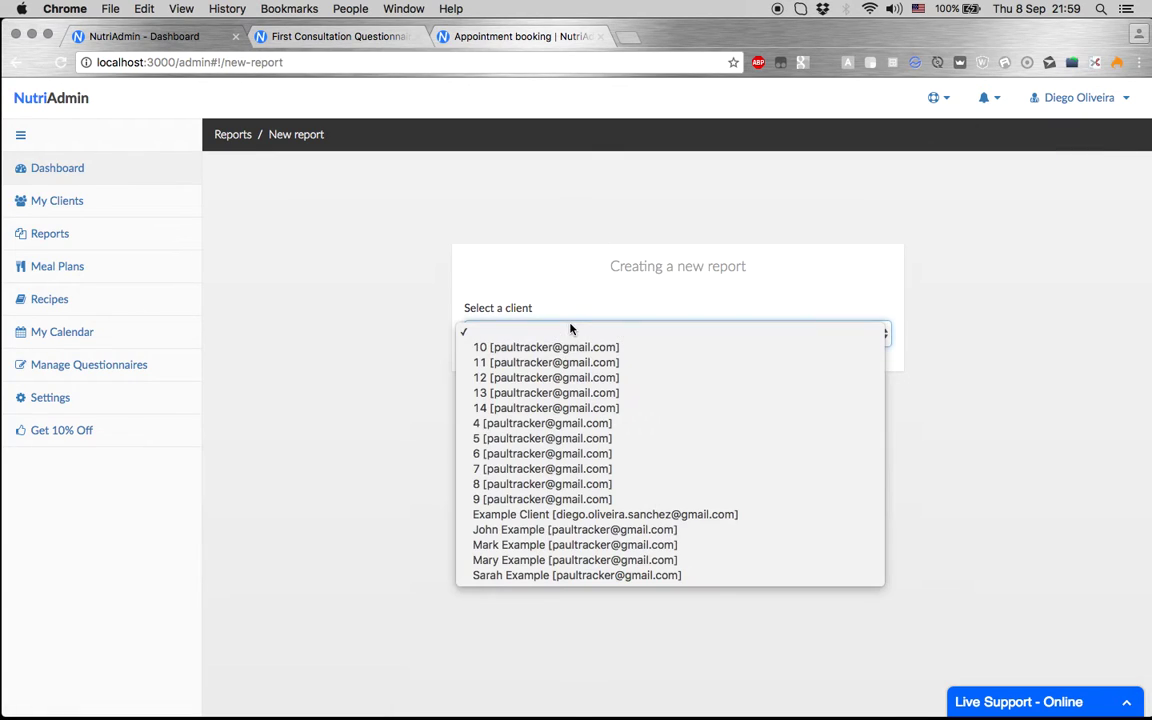
left_click(533, 525)
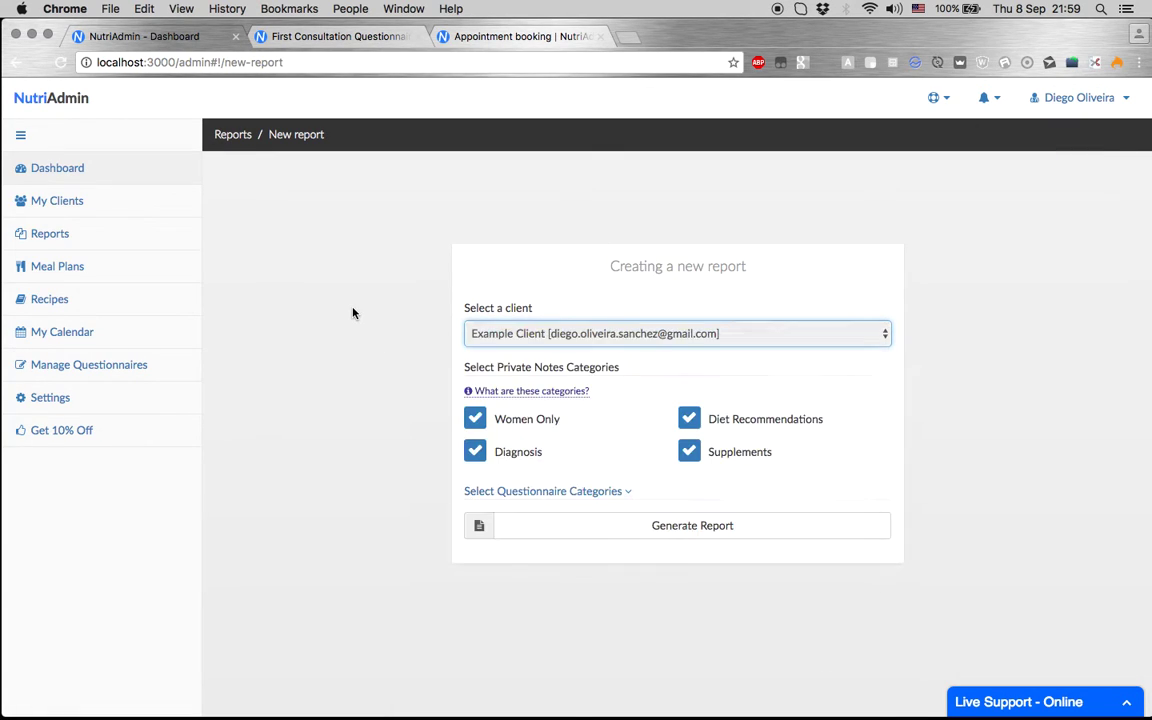
left_click(475, 418)
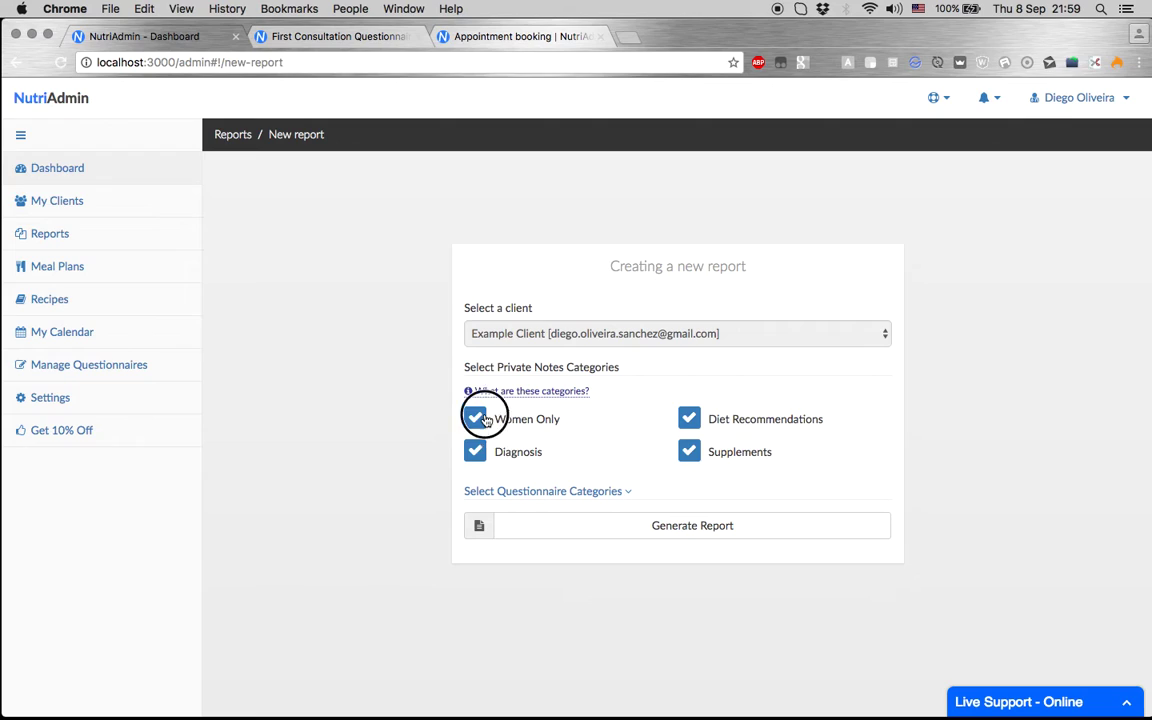
left_click(470, 453)
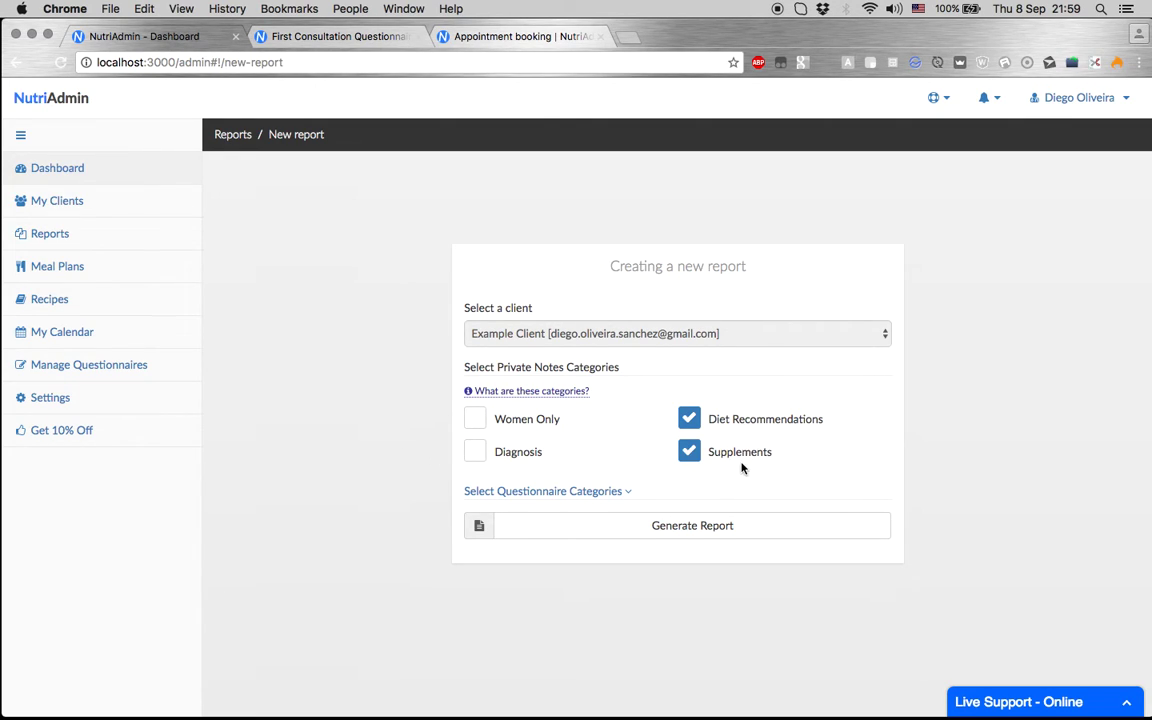
left_click(722, 522)
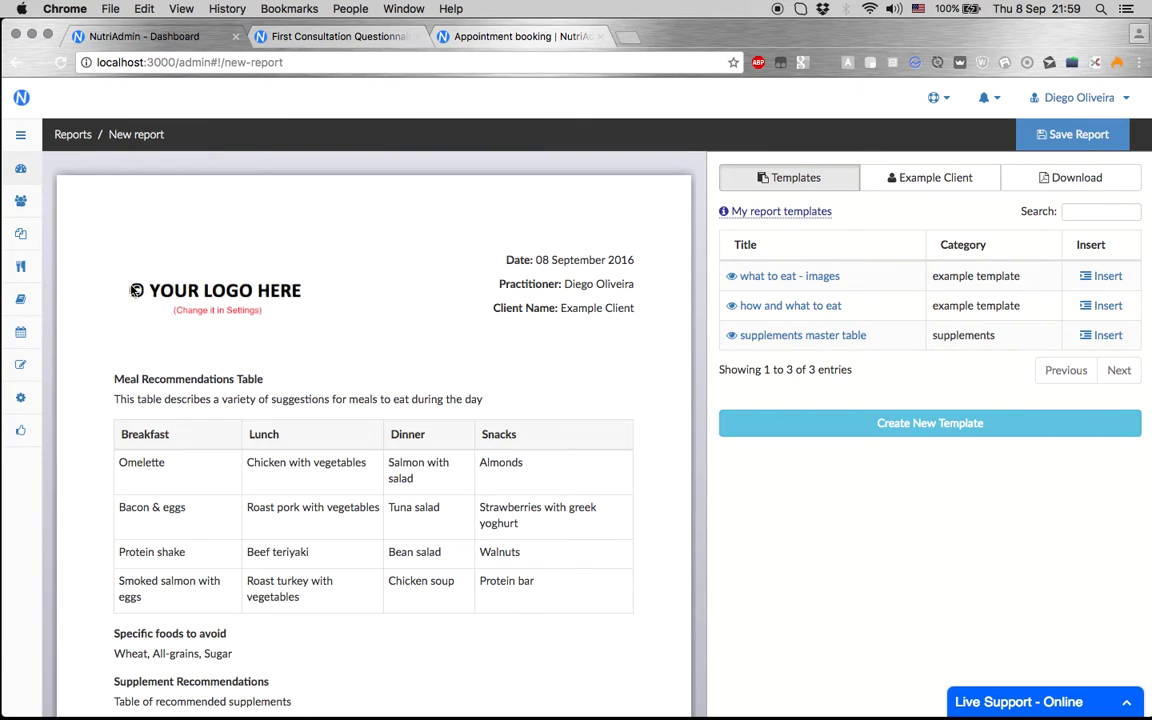
scroll(73, 437, "down", 3)
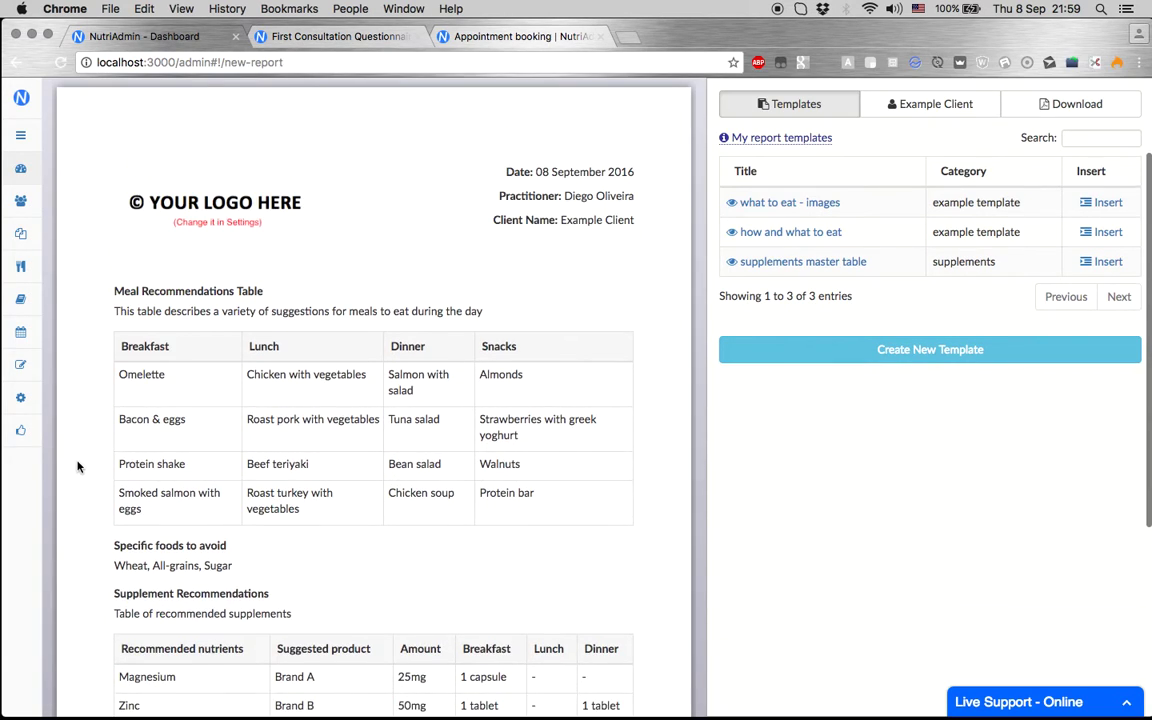
scroll(77, 466, "down", 5)
mouse_move(138, 263)
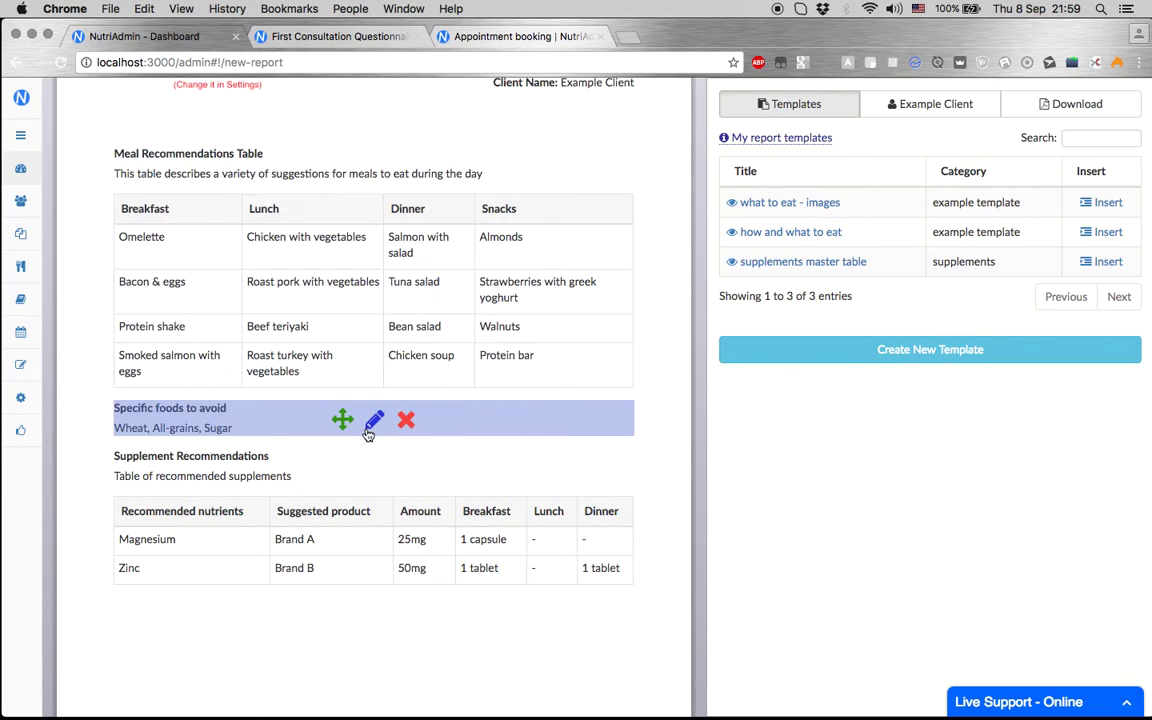
scroll(395, 505, "up", 4)
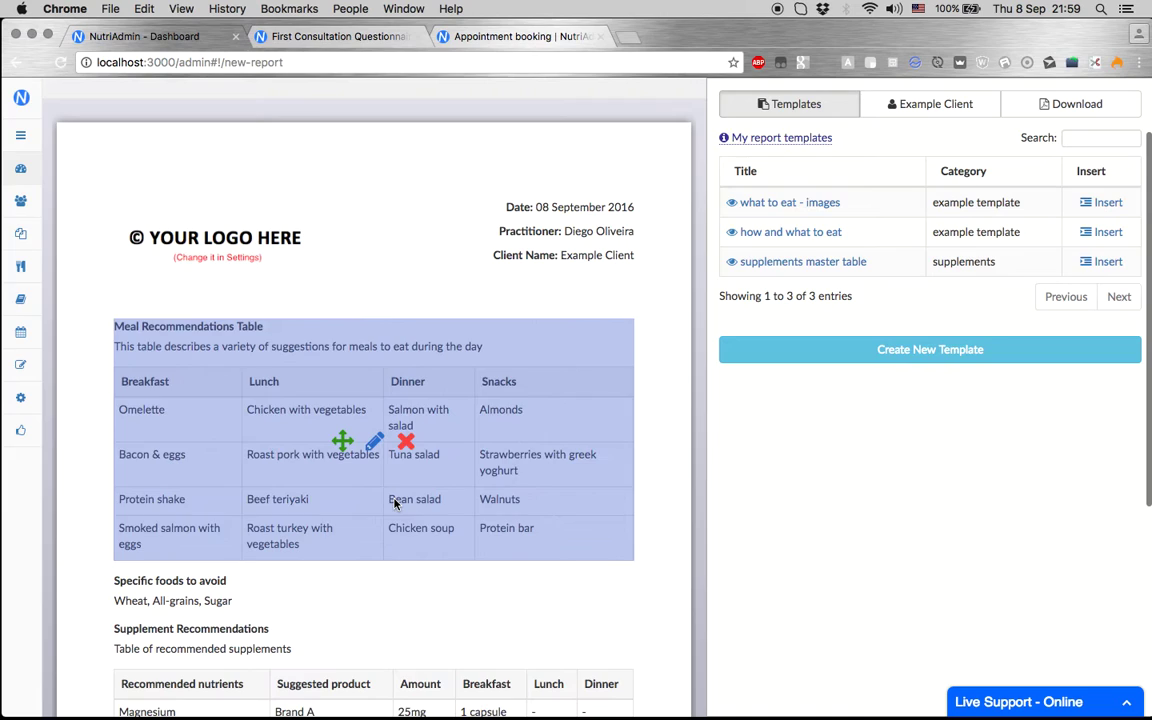
scroll(420, 300, "up", 2)
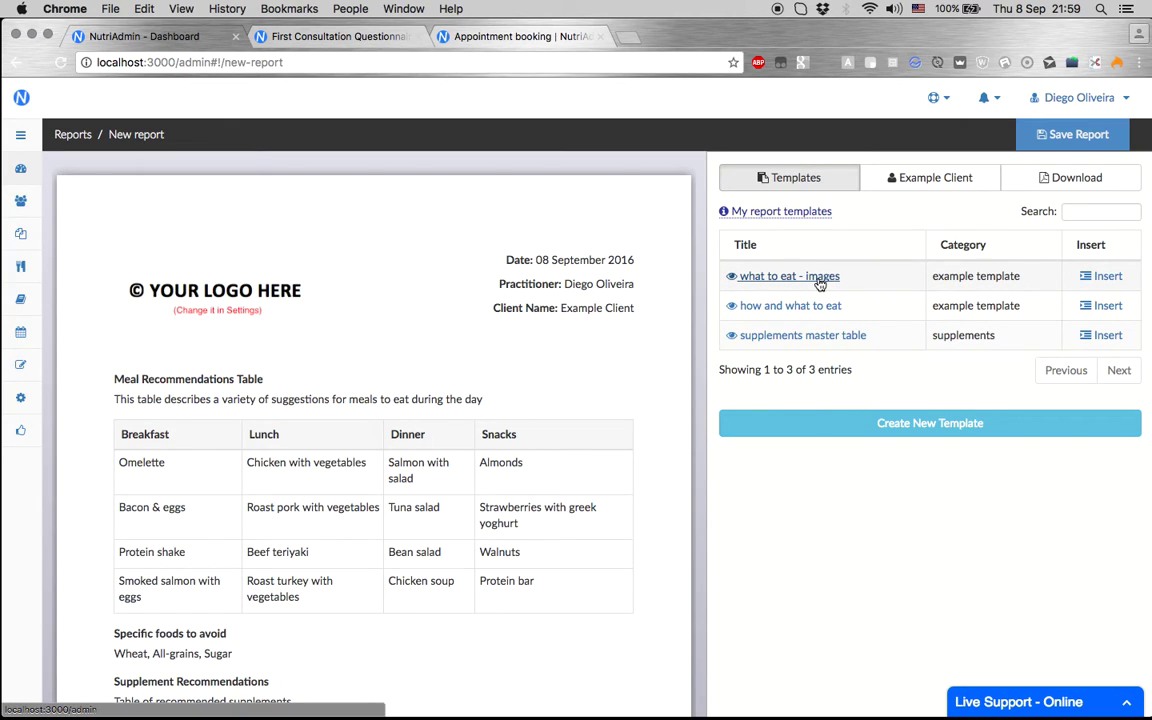
Place the 'how and what to eat' template in the top insert zone and review its sections.
double_click(962, 276)
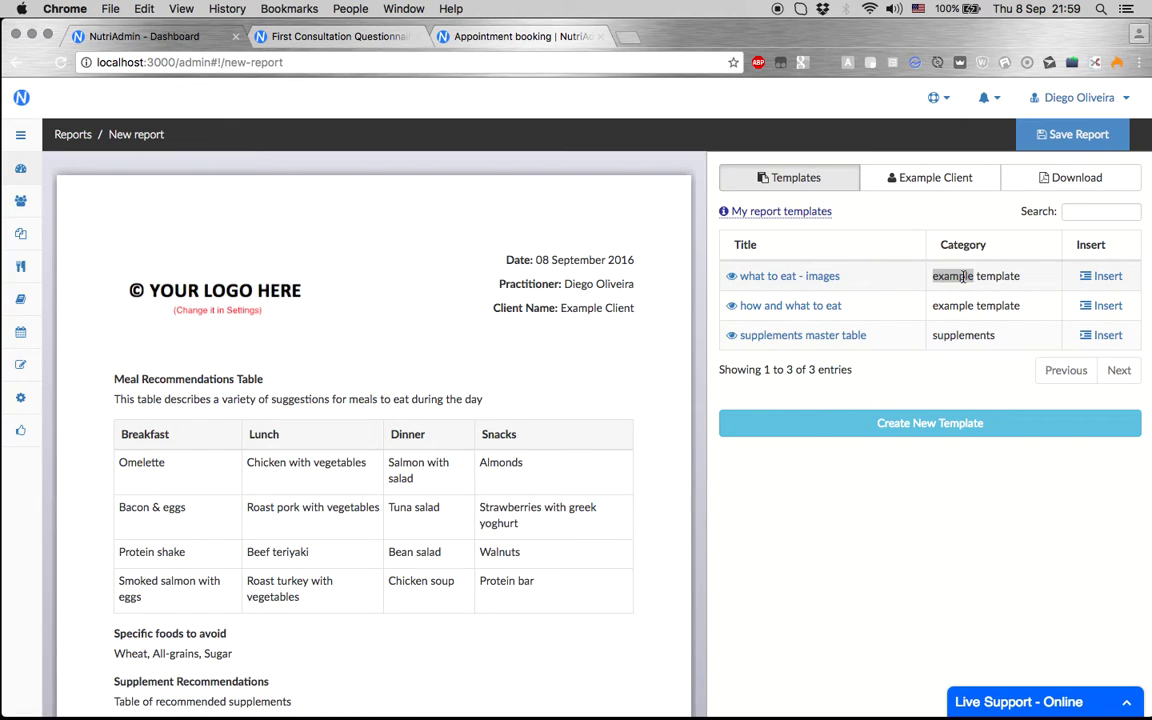
left_click(965, 276)
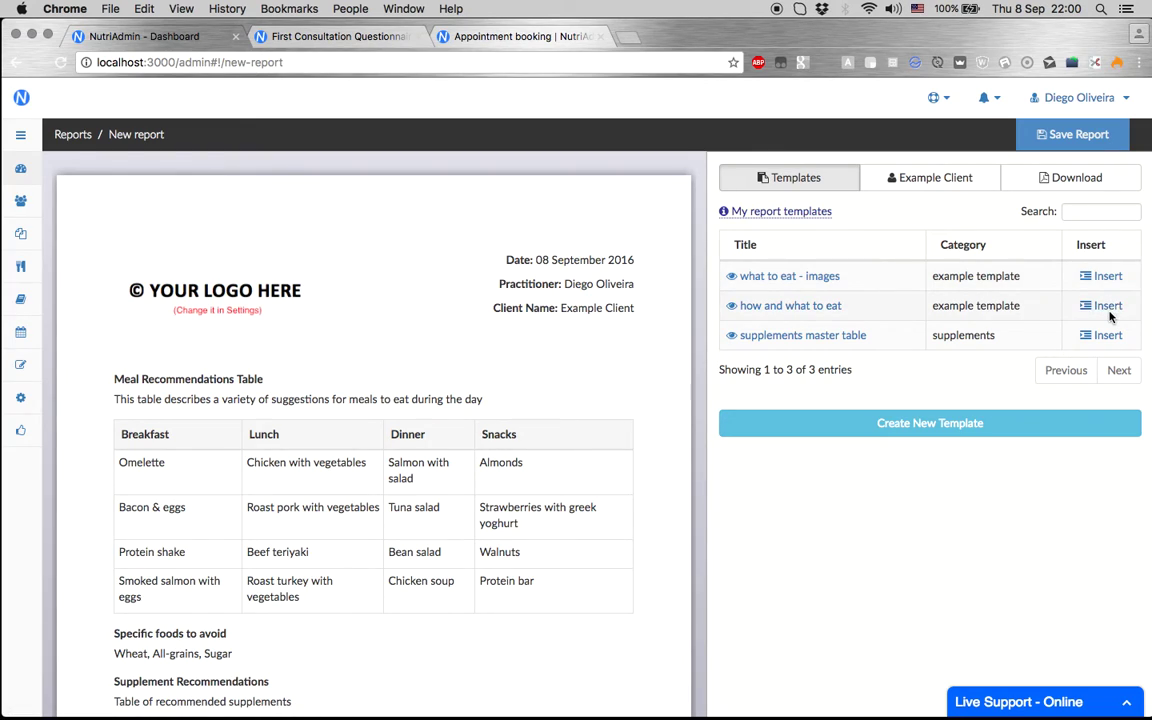
left_click(1110, 306)
left_click(380, 362)
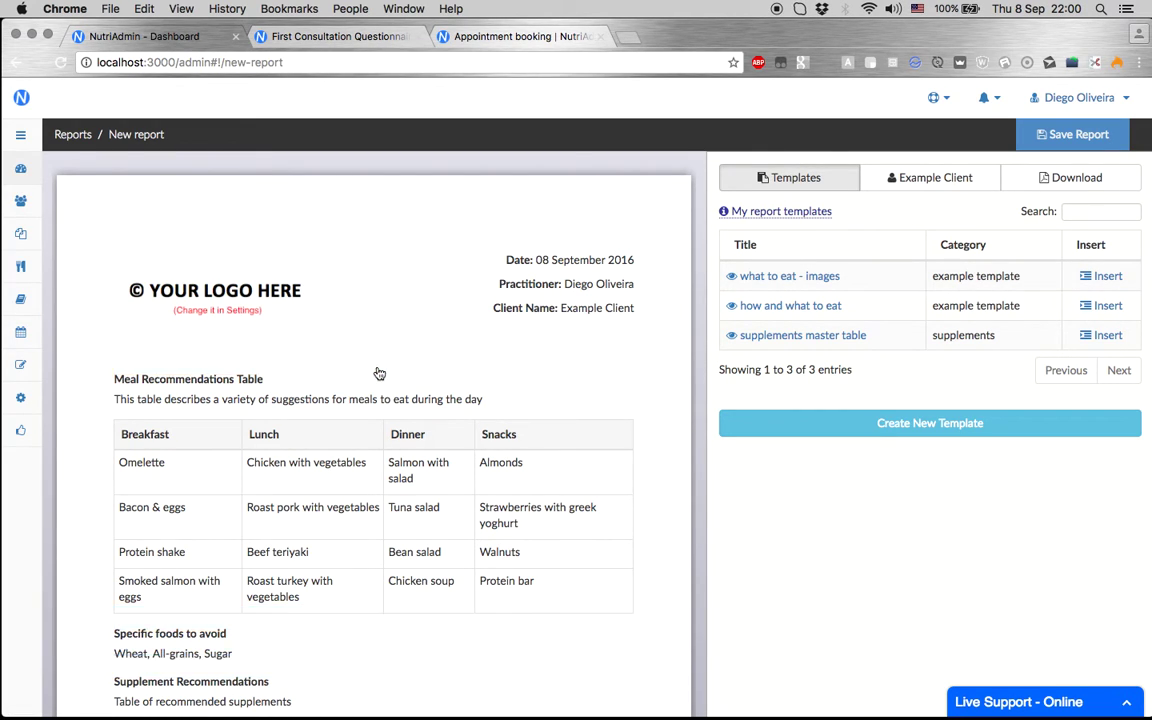
scroll(108, 482, "down", 2)
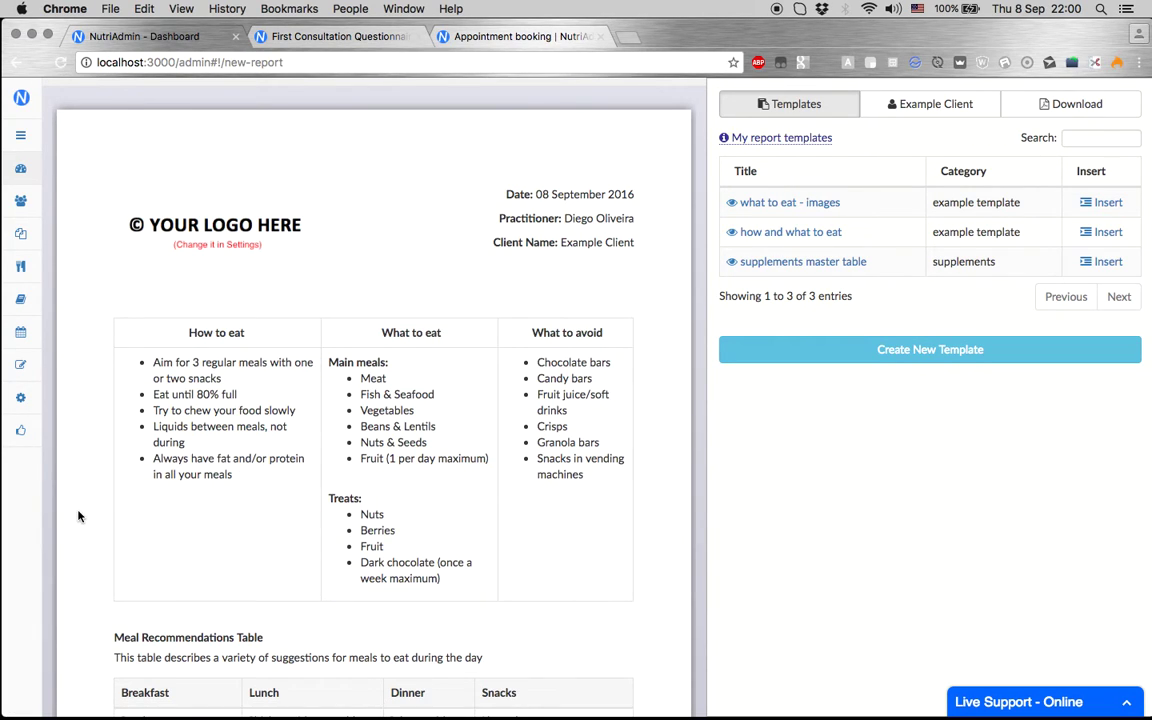
scroll(79, 516, "down", 5)
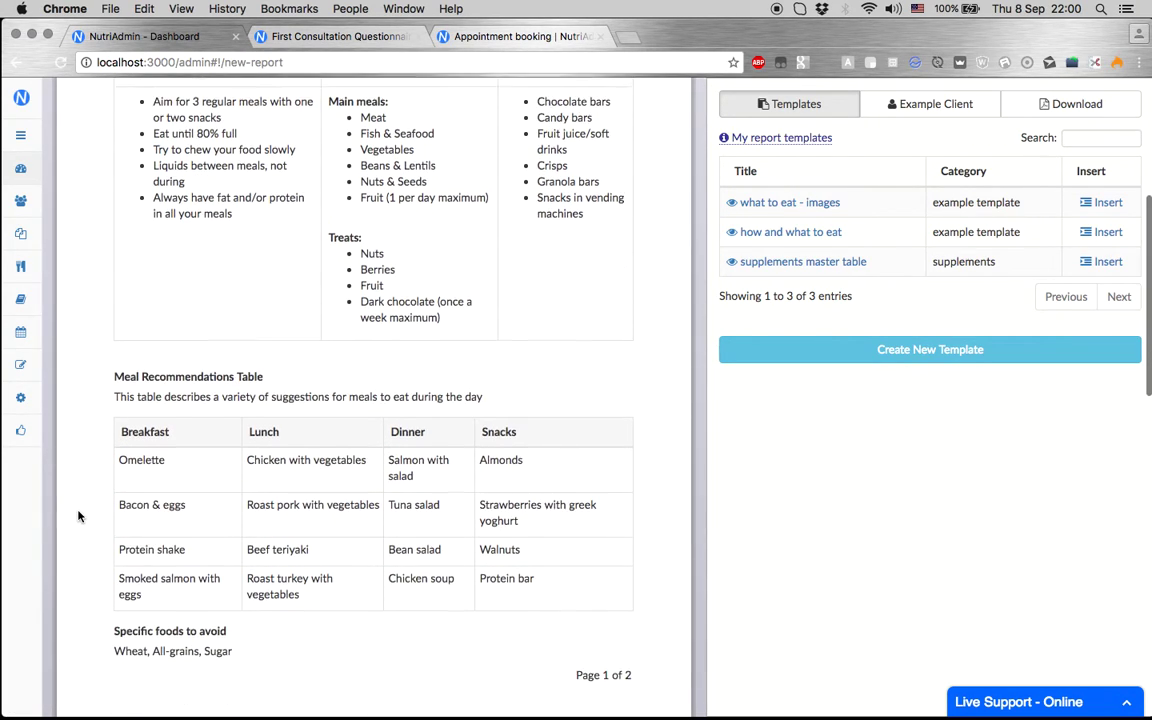
scroll(79, 516, "up", 5)
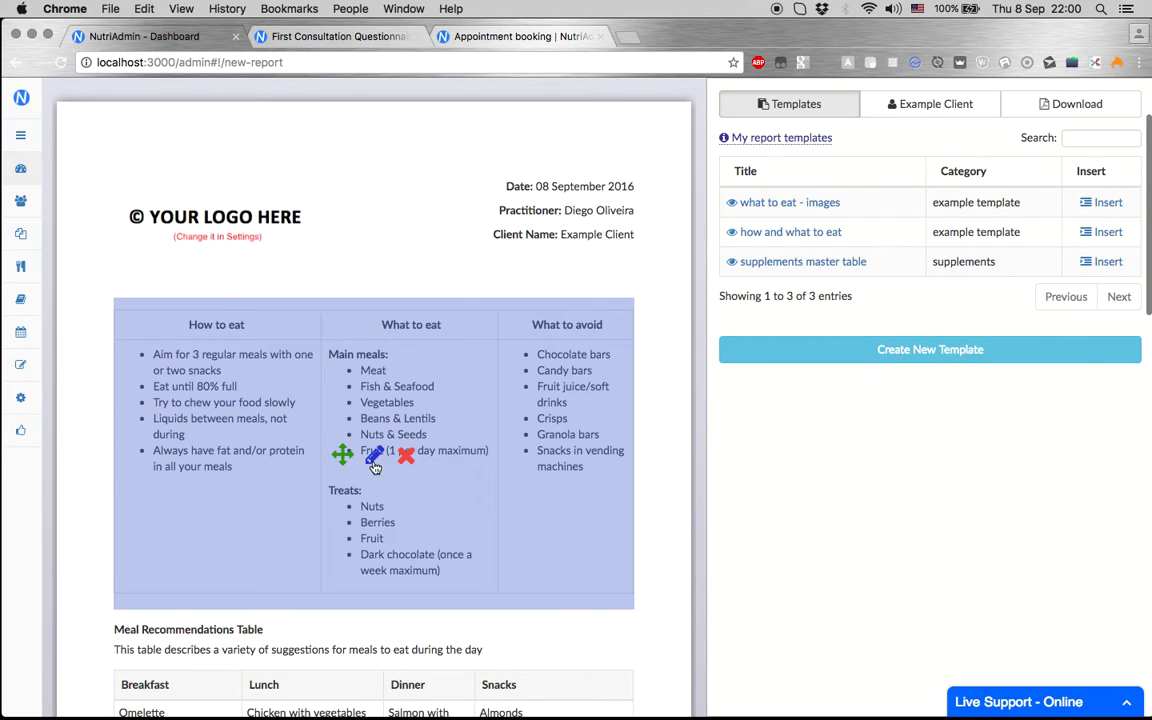
Delete the Nuts & Seeds item from the table's Main meals list and save the edit.
left_click(374, 458)
triple_click(489, 365)
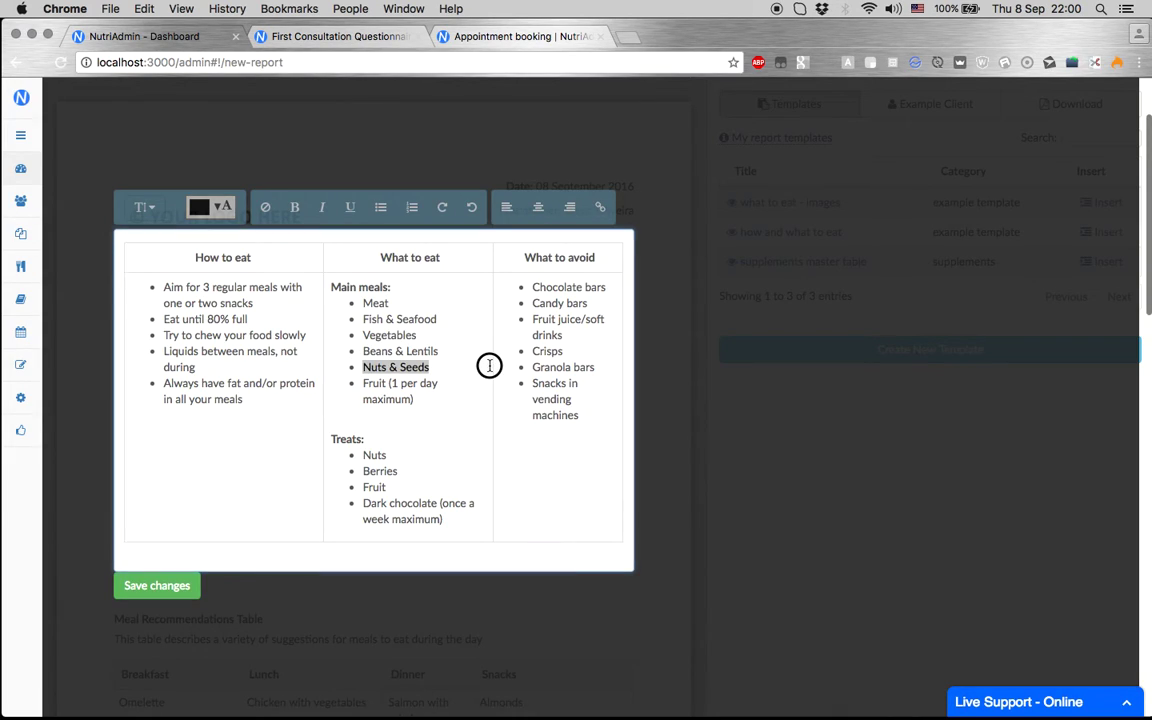
key("BackSpace")
key("BackSpace")
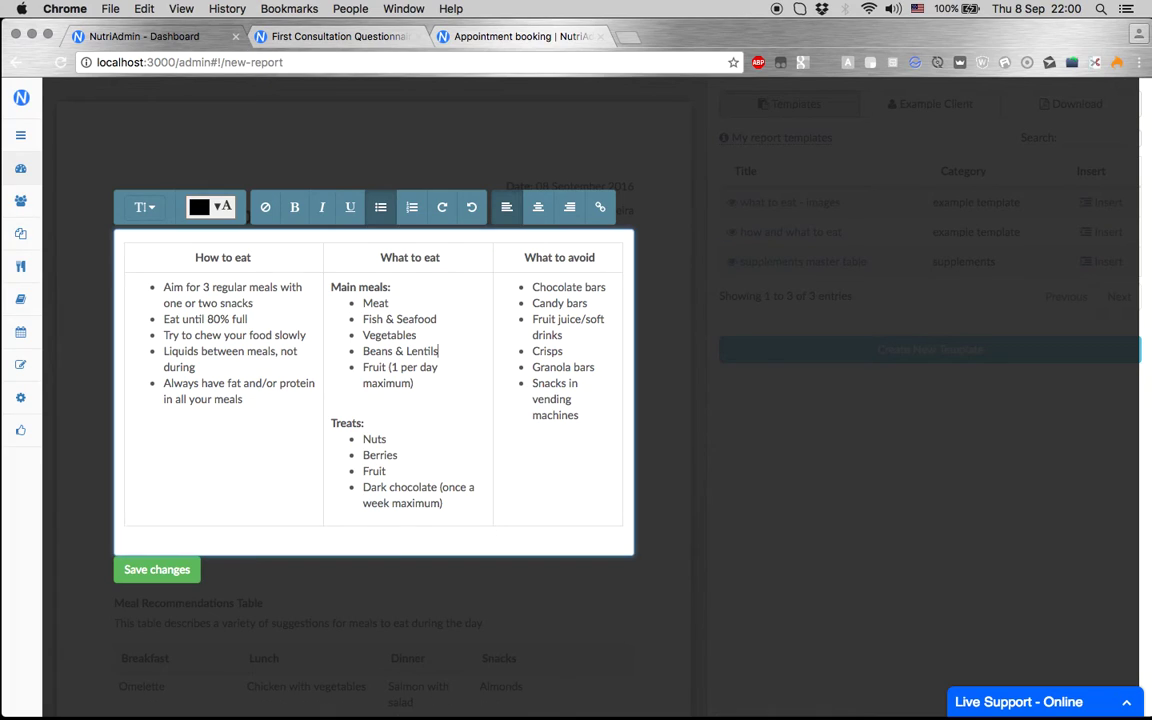
left_click(156, 585)
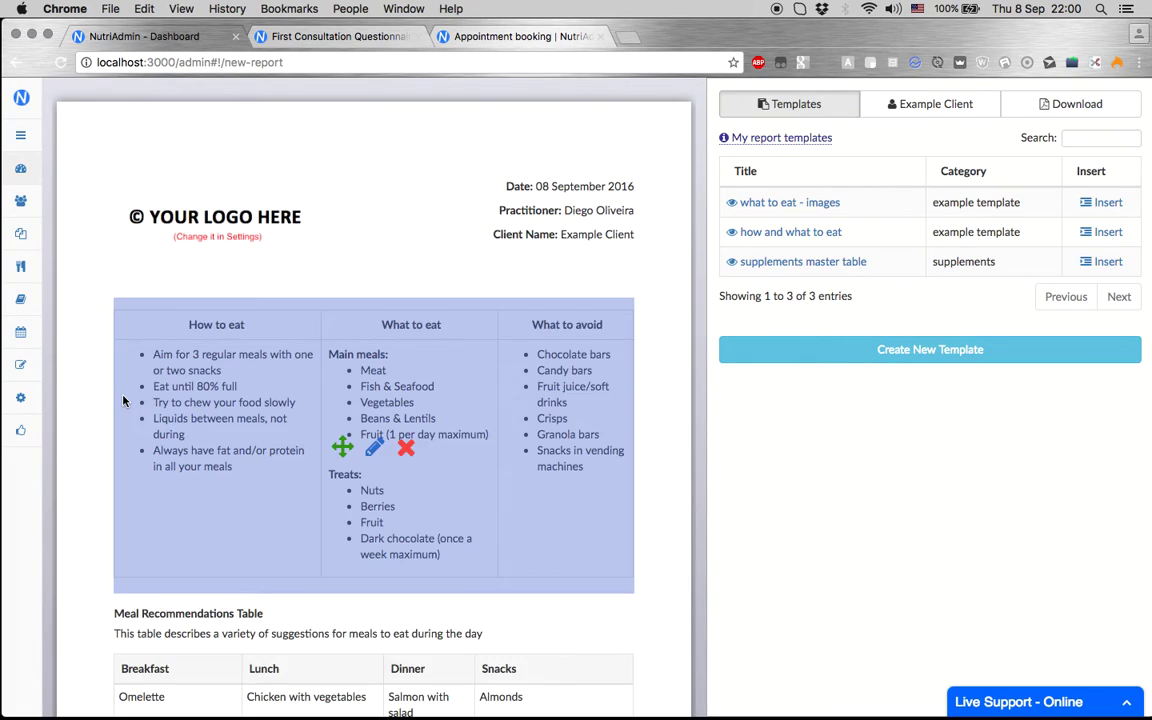
scroll(110, 373, "down", 1)
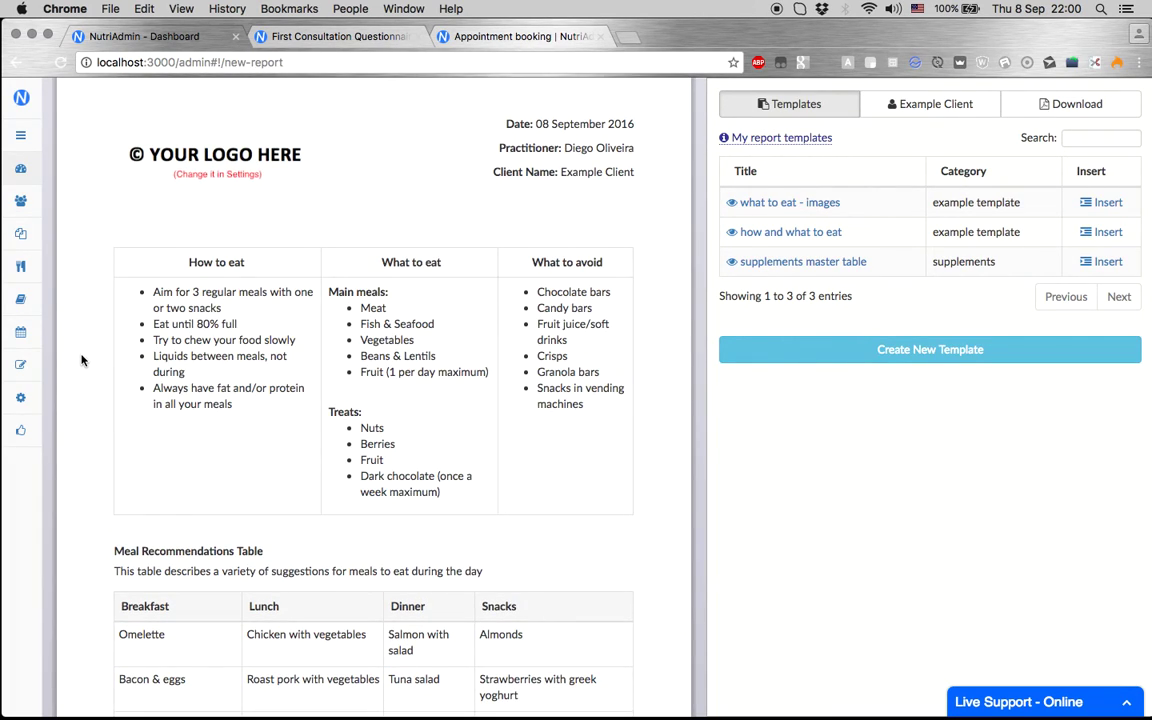
scroll(83, 360, "up", 2)
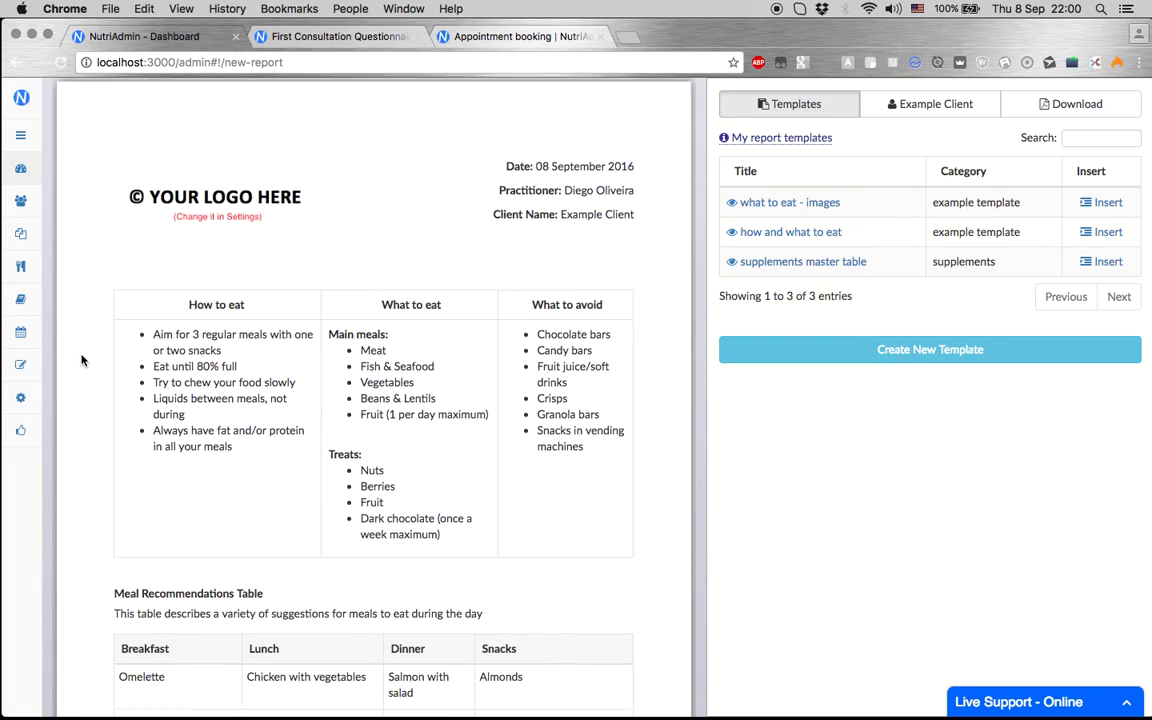
Return to the dashboard showing 16 clients, 8 reports, 11 meal plans and 14 recipes, then open and collapse the Live Support chat.
left_click(20, 168)
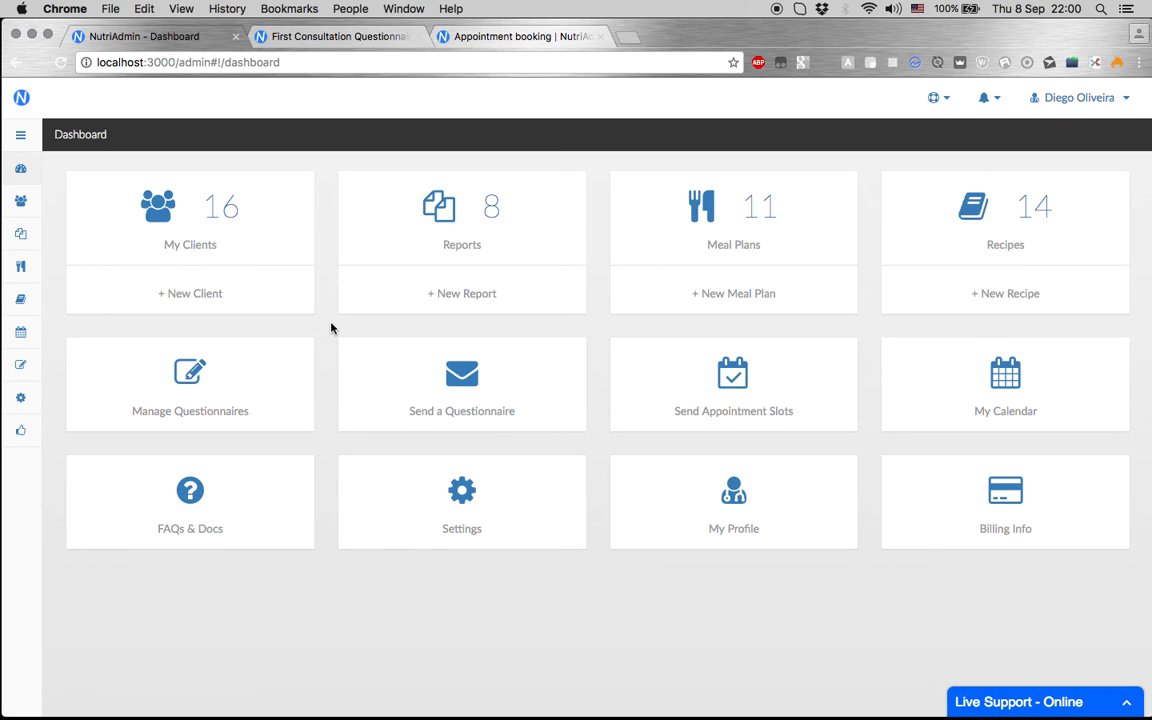
left_click(1079, 700)
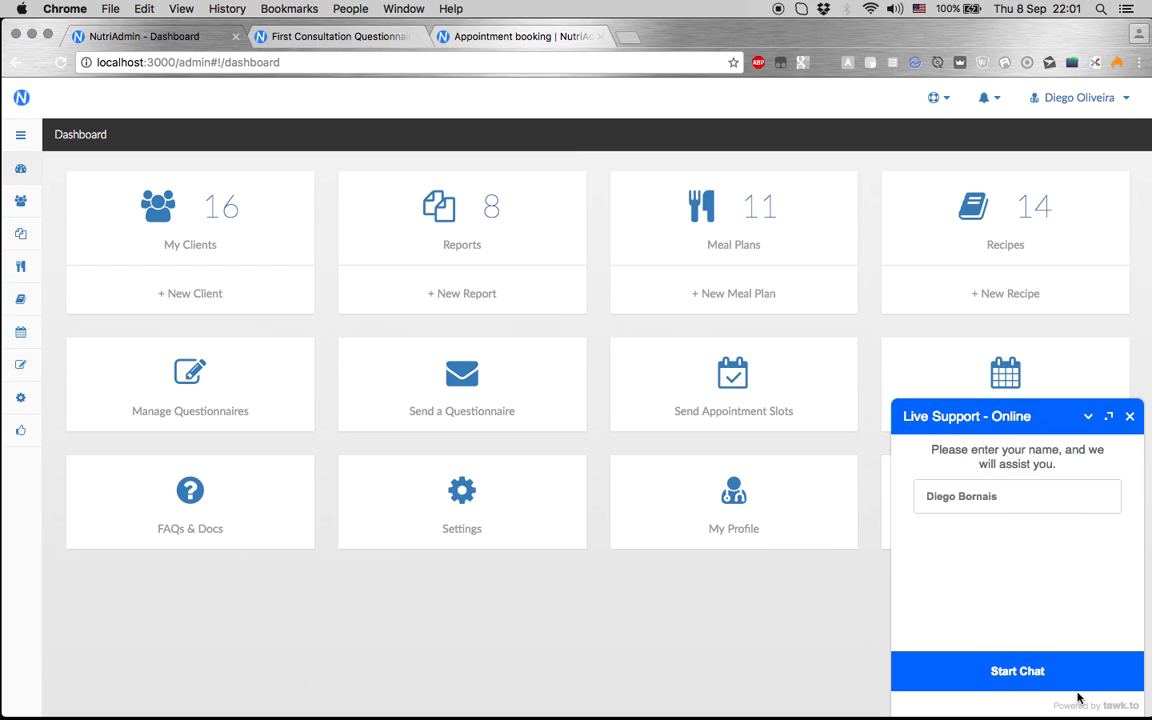
left_click(1133, 415)
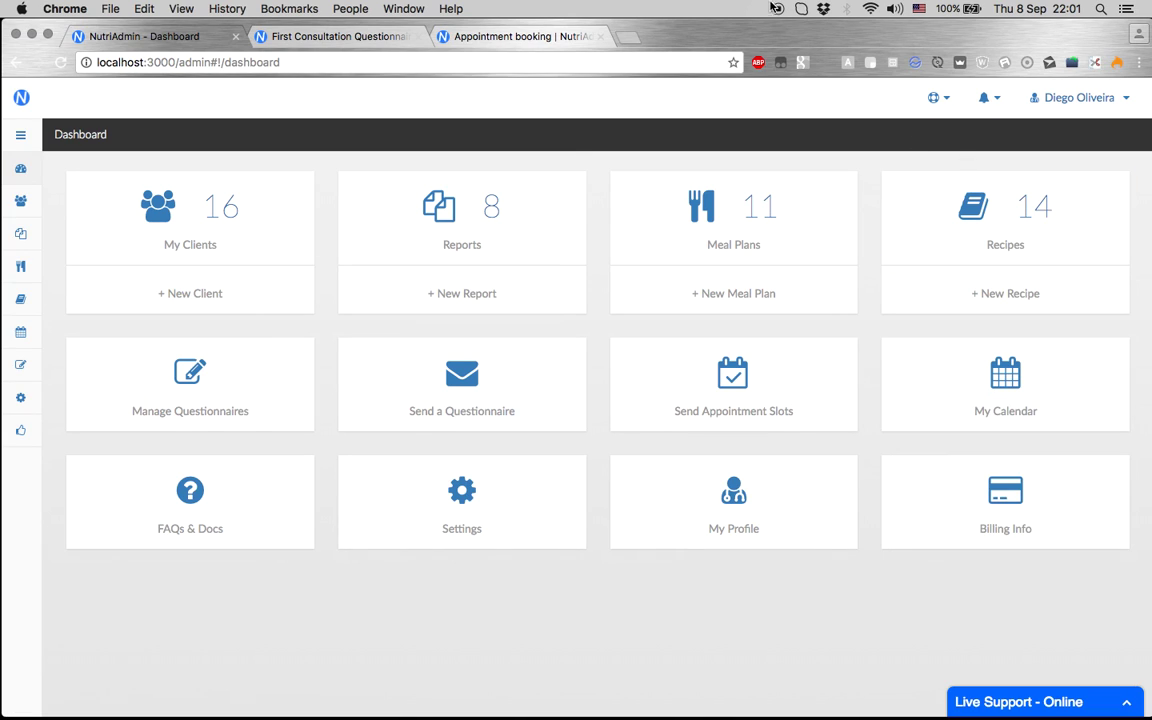